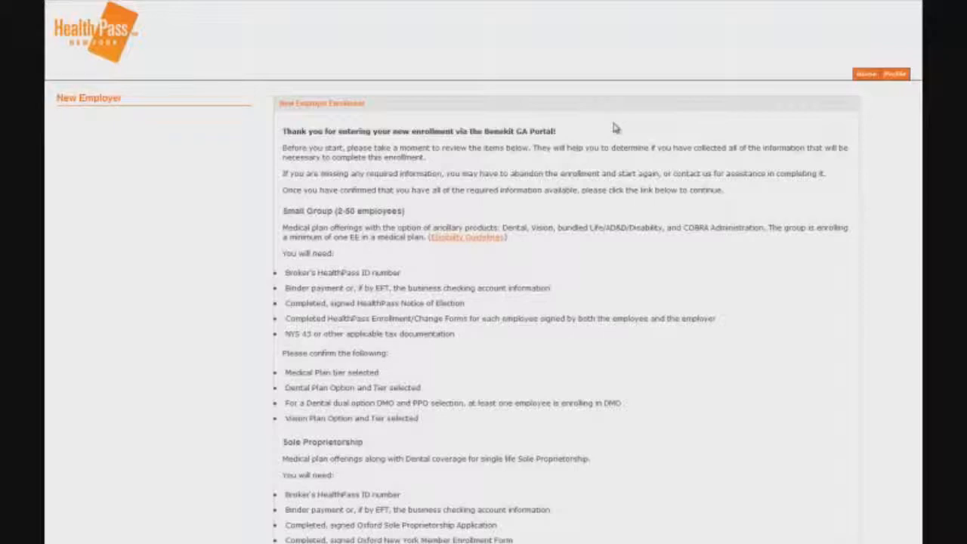
# Scroll past the New Employer Enrollment checklist and continue to the enrollment form.
pyautogui.scroll(-5, 616, 128)
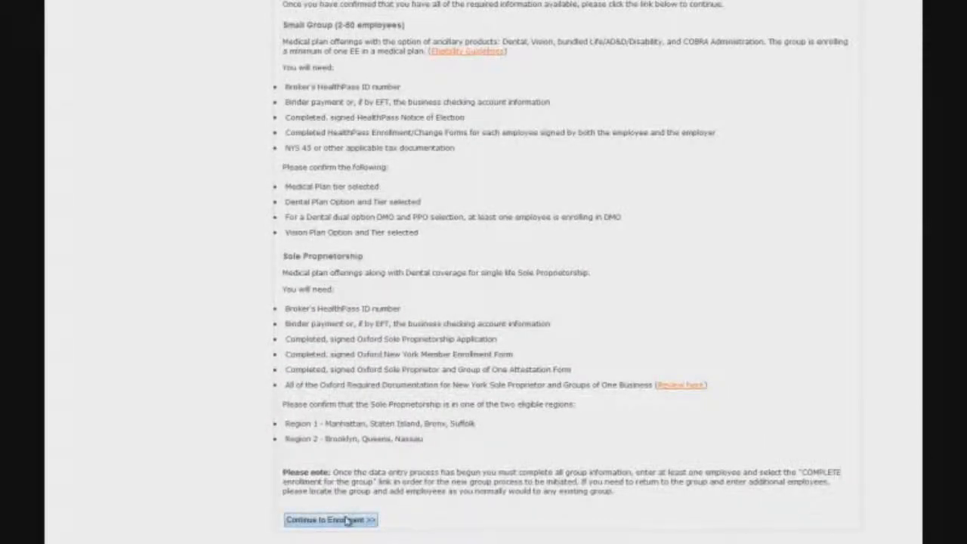
pyautogui.click(347, 521)
# Enter the employer's legal name, 'Sterling Cooper' as DBA and the nine-digit tax ID, then continue.
pyautogui.click(370, 138)
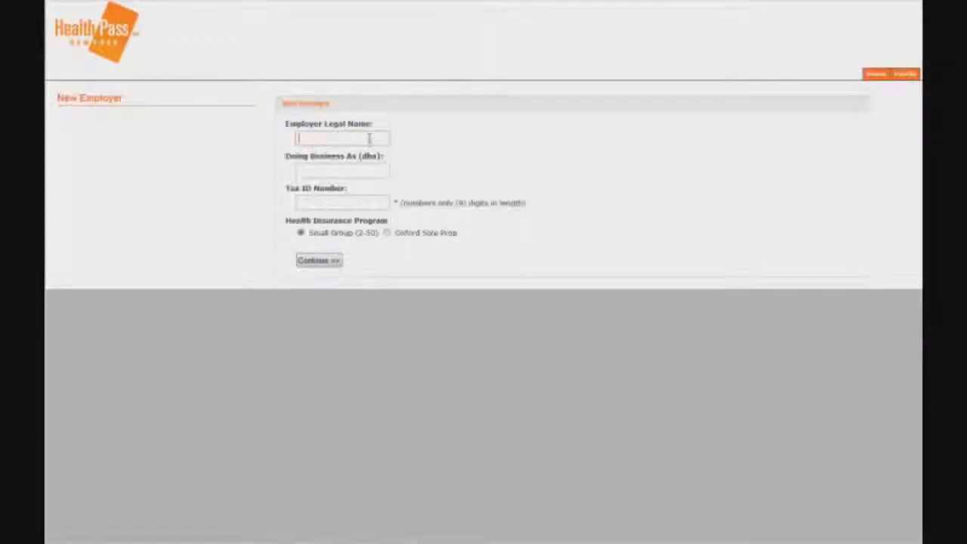
pyautogui.write('Roger Sterling')
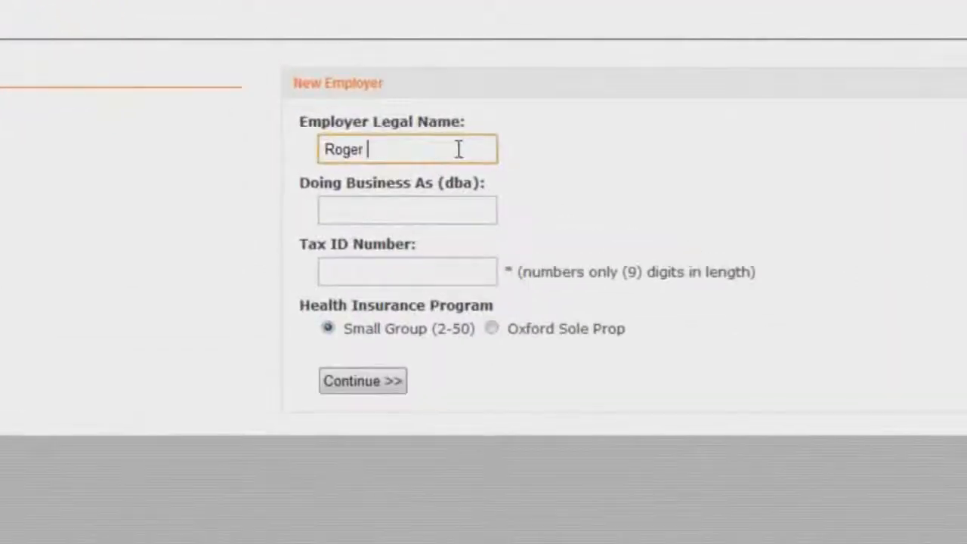
pyautogui.click(425, 206)
pyautogui.write('Sterling Cooper')
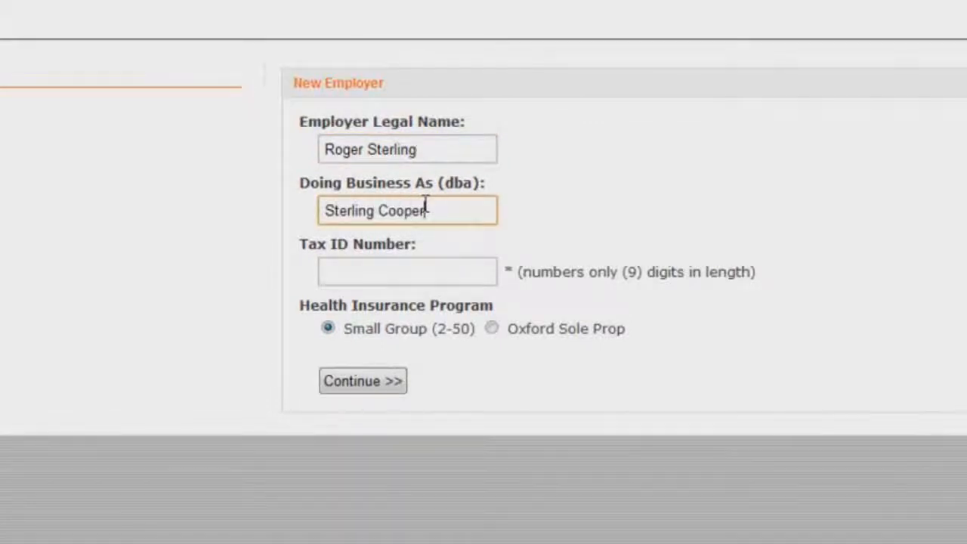
pyautogui.click(412, 272)
pyautogui.write('123456789')
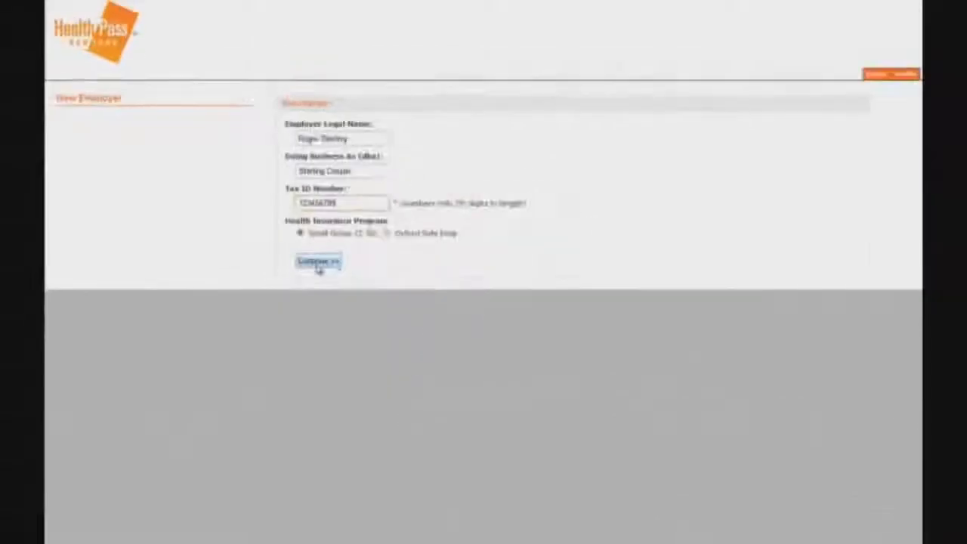
pyautogui.click(318, 263)
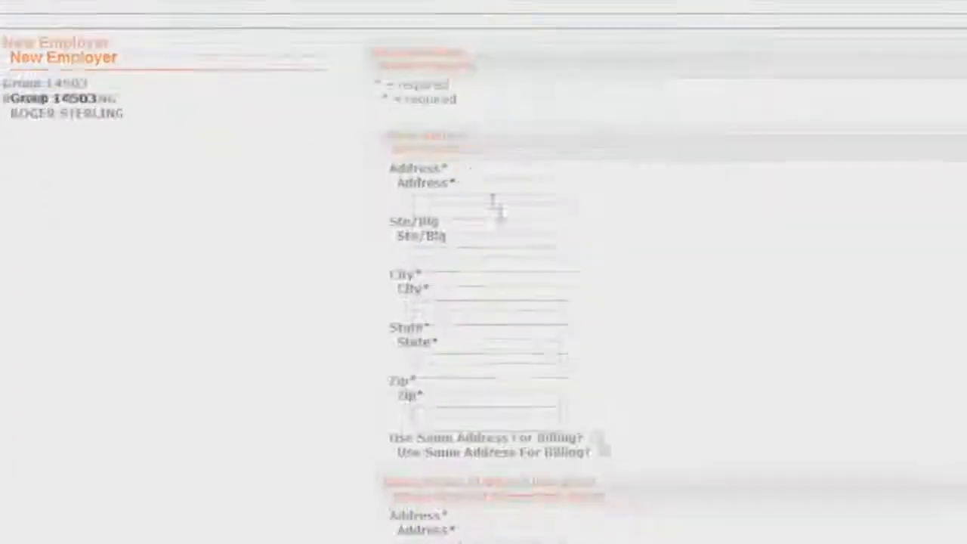
# Enter the group's street address in New York, NY with zip, and reuse it for billing.
pyautogui.click(499, 212)
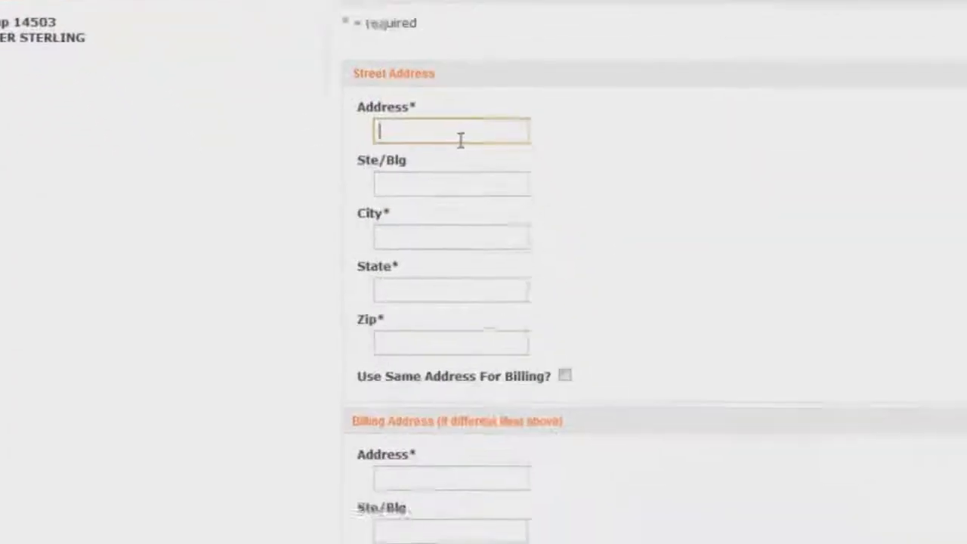
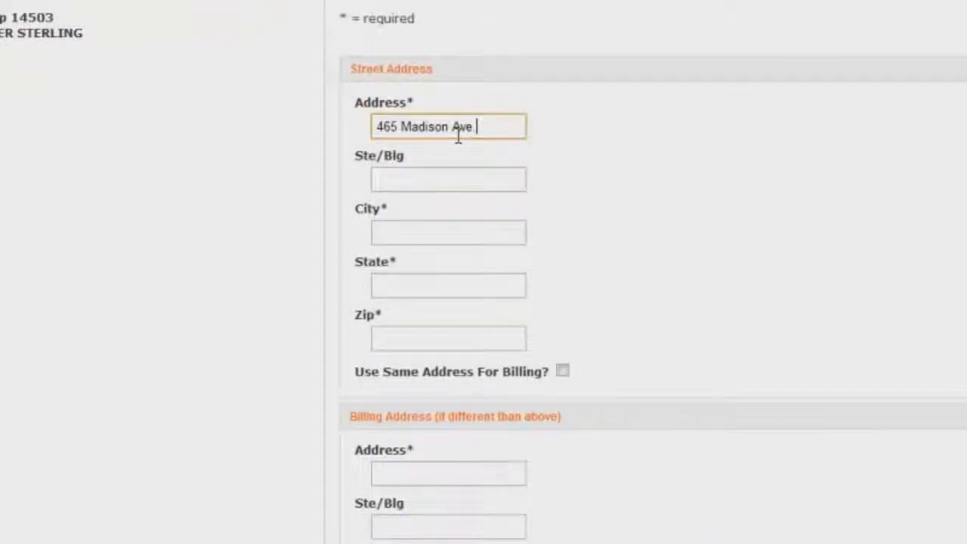
pyautogui.click(476, 231)
pyautogui.write('N')
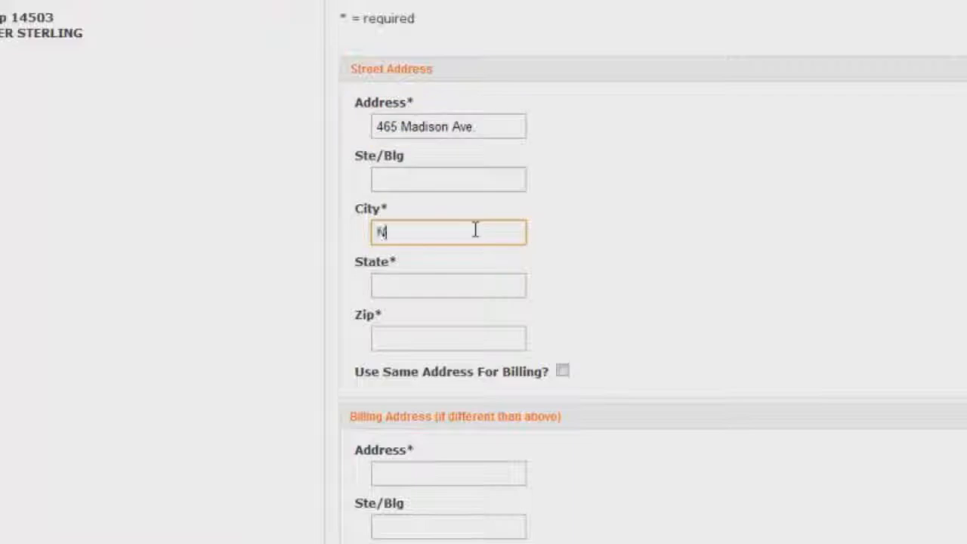
pyautogui.write('ew York')
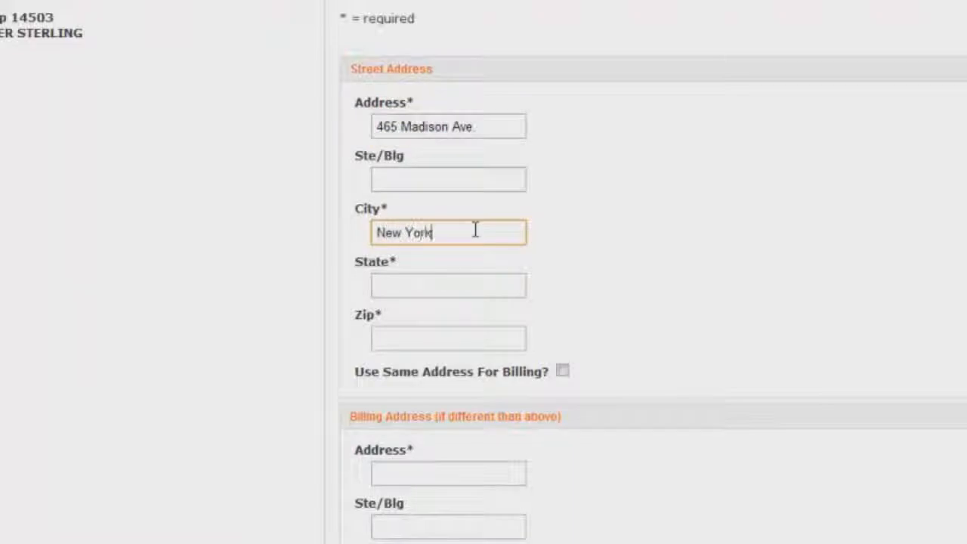
pyautogui.click(475, 279)
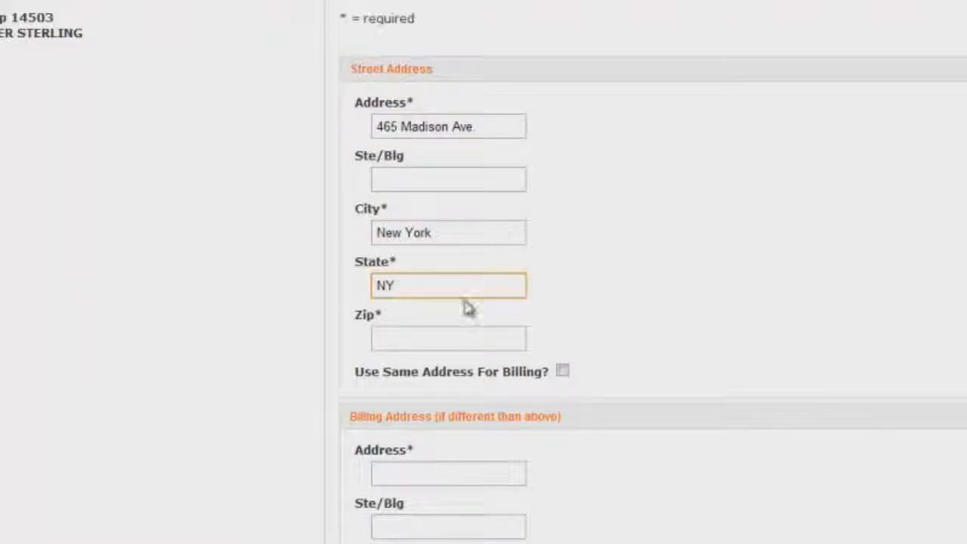
pyautogui.click(444, 345)
pyautogui.write('1002')
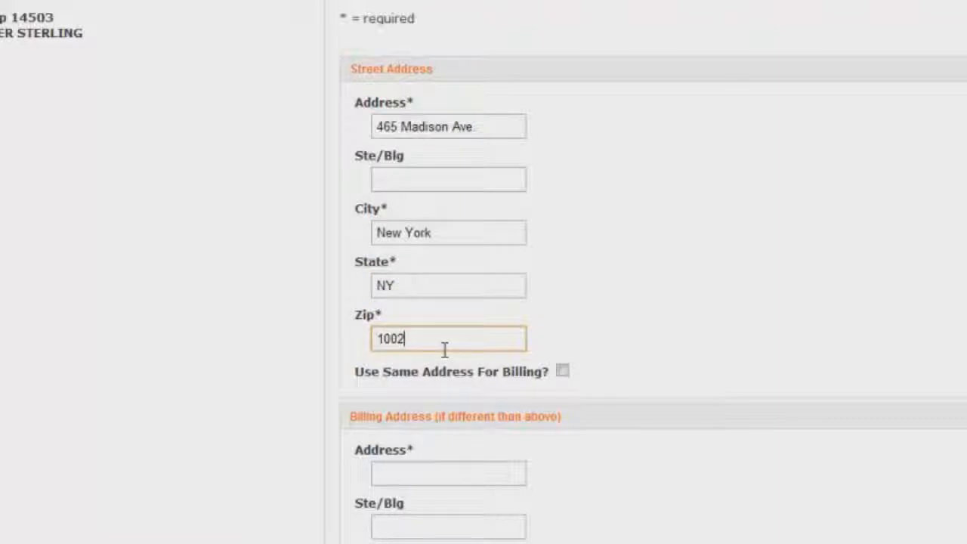
pyautogui.click(639, 309)
pyautogui.scroll(-3, 639, 308)
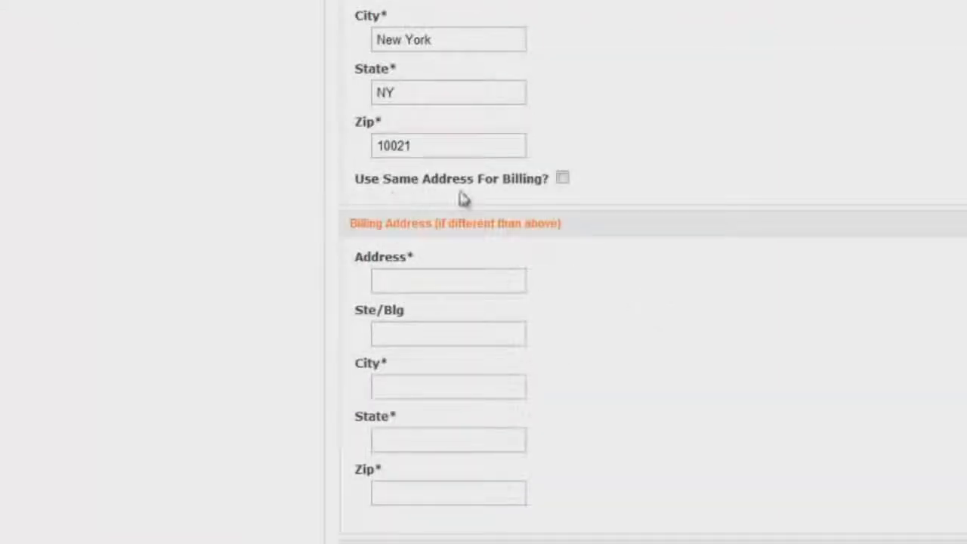
pyautogui.click(563, 179)
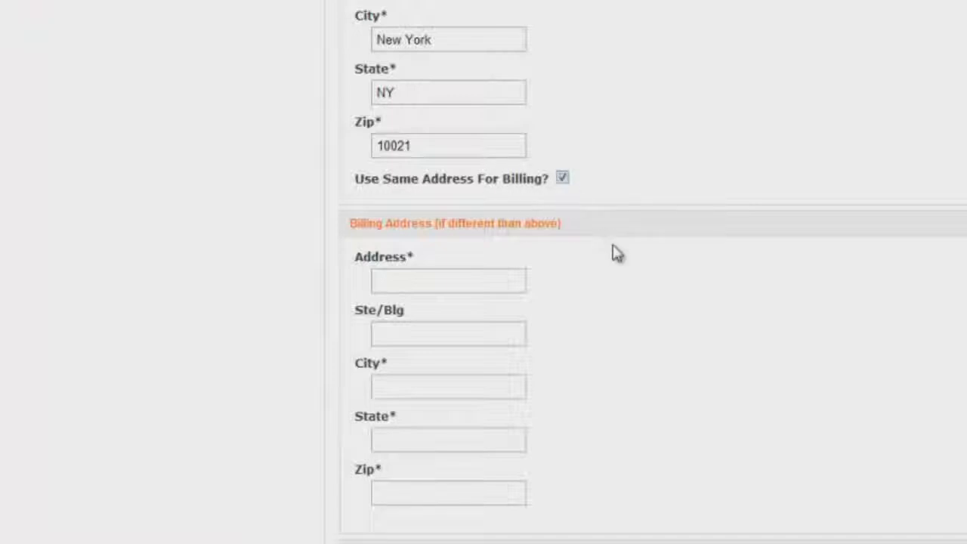
# Fill in the contact phone number and email, then submit the address details.
pyautogui.scroll(-3, 619, 302)
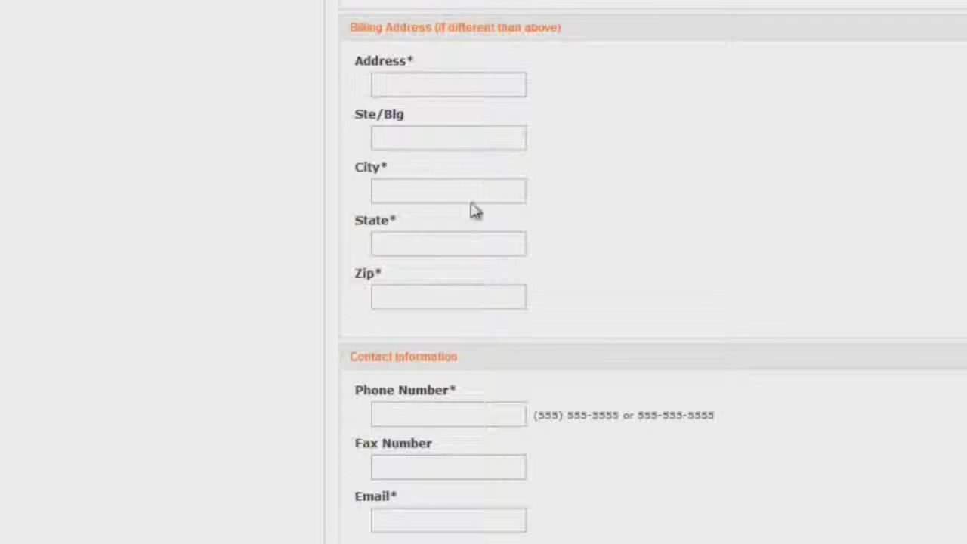
pyautogui.scroll(-1, 529, 303)
pyautogui.click(462, 342)
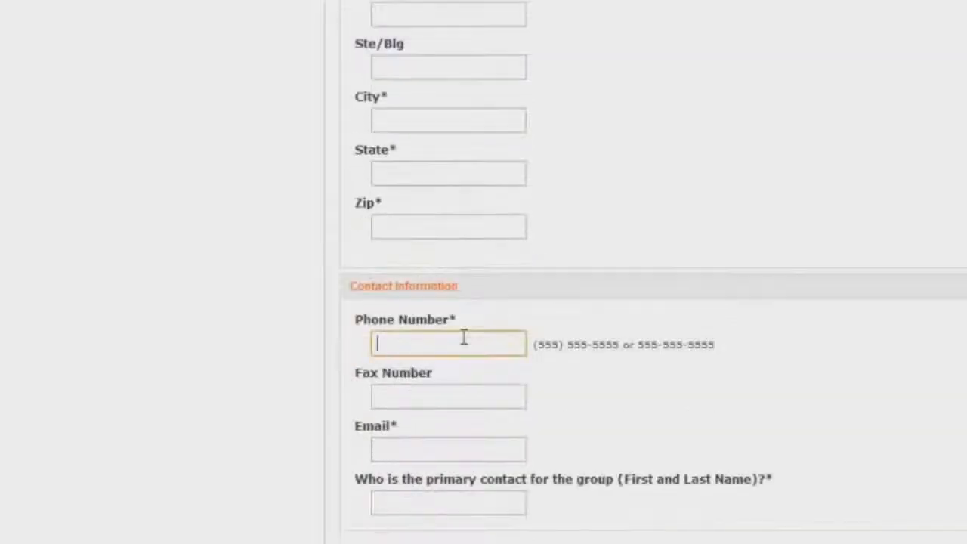
pyautogui.write('123-456-7891')
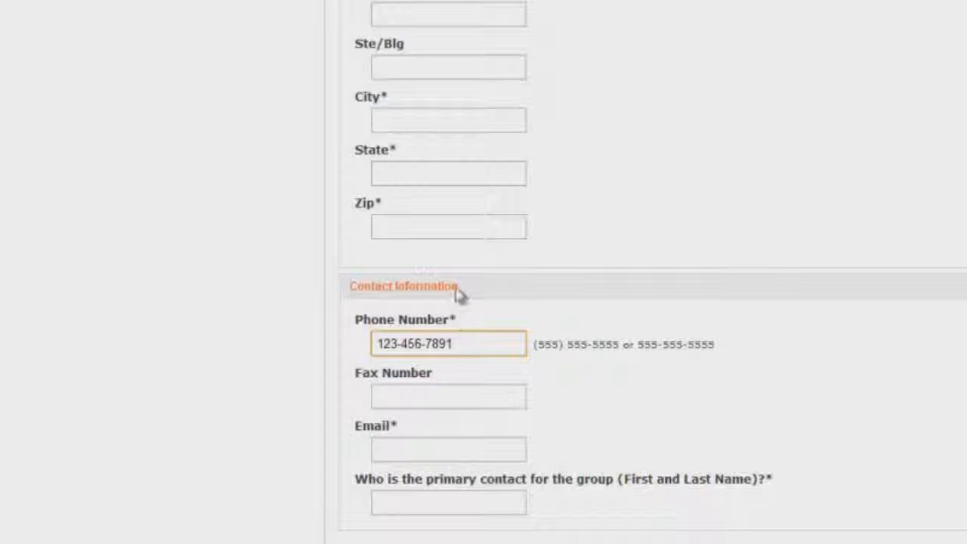
pyautogui.click(824, 148)
pyautogui.scroll(-1, 823, 163)
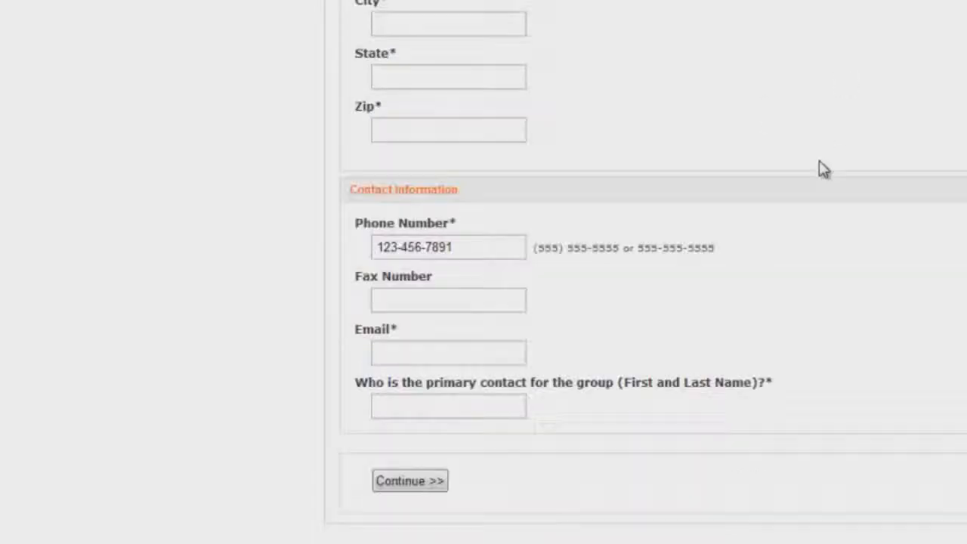
pyautogui.click(427, 349)
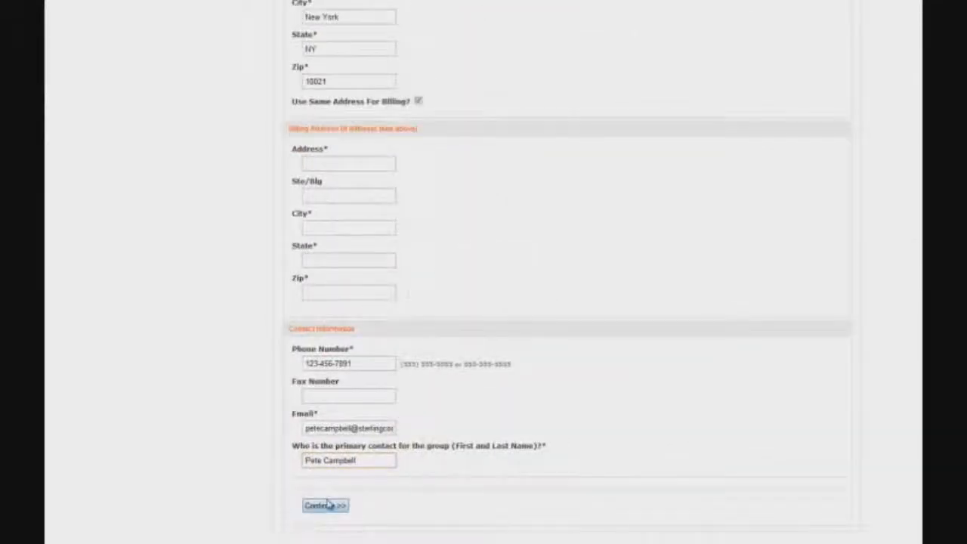
pyautogui.click(325, 505)
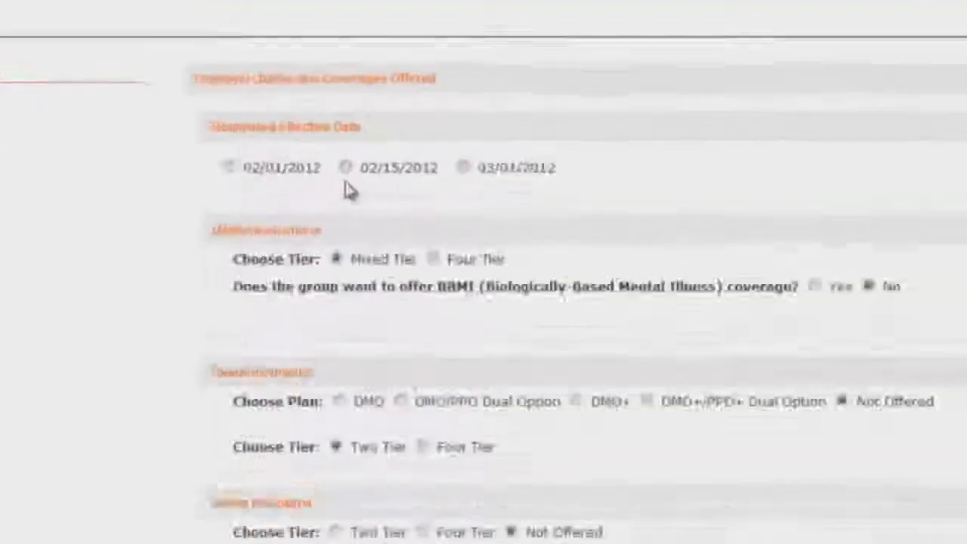
# Set the effective date to 02/15/2012 and offer DMO dental and the EverGuard life plan.
pyautogui.click(364, 152)
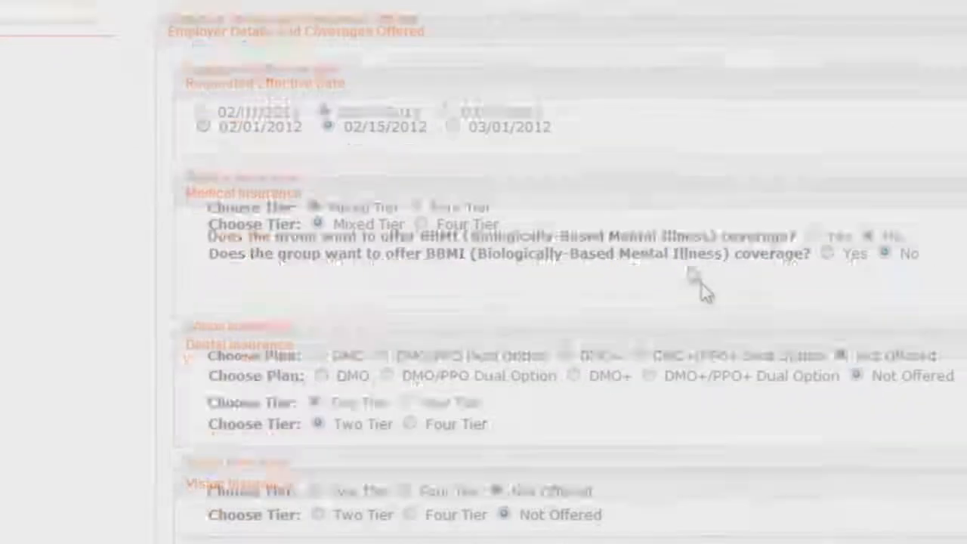
pyautogui.scroll(-3, 594, 129)
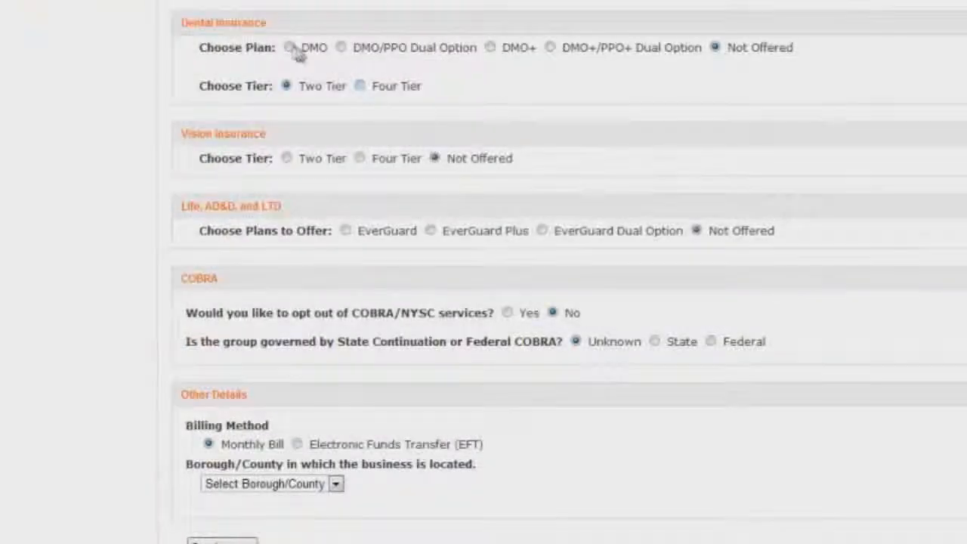
pyautogui.click(291, 48)
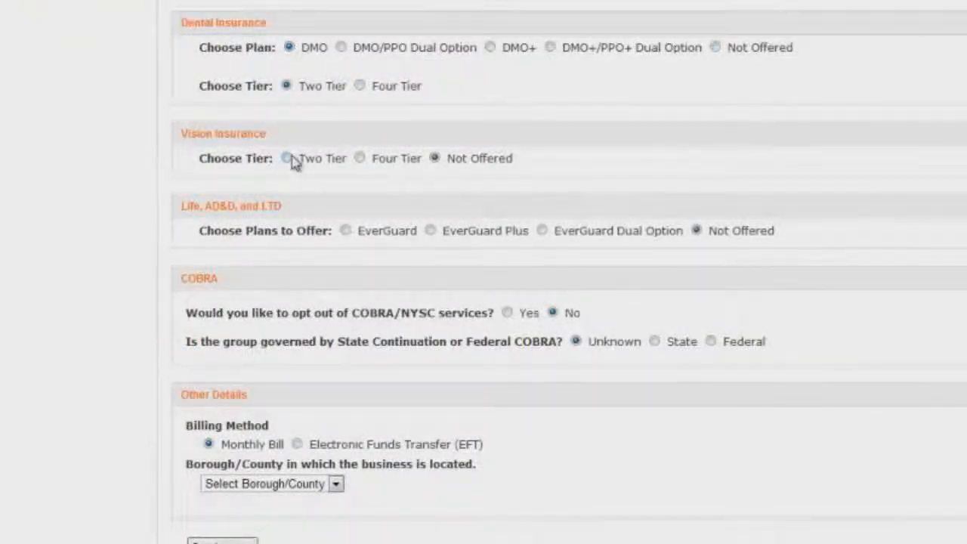
pyautogui.click(344, 231)
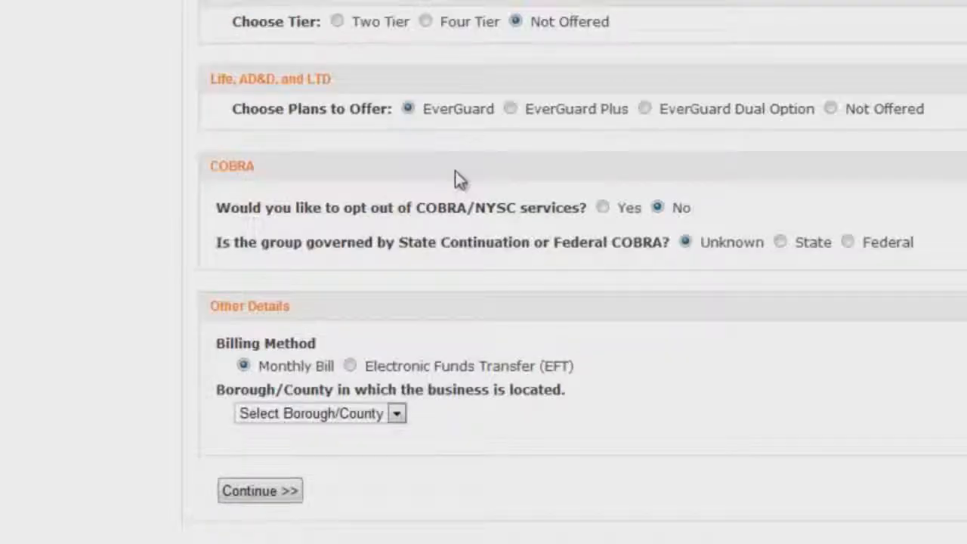
# Switch billing to EFT from a Bank of New York checking account, choose Manhattan, and continue.
pyautogui.click(352, 369)
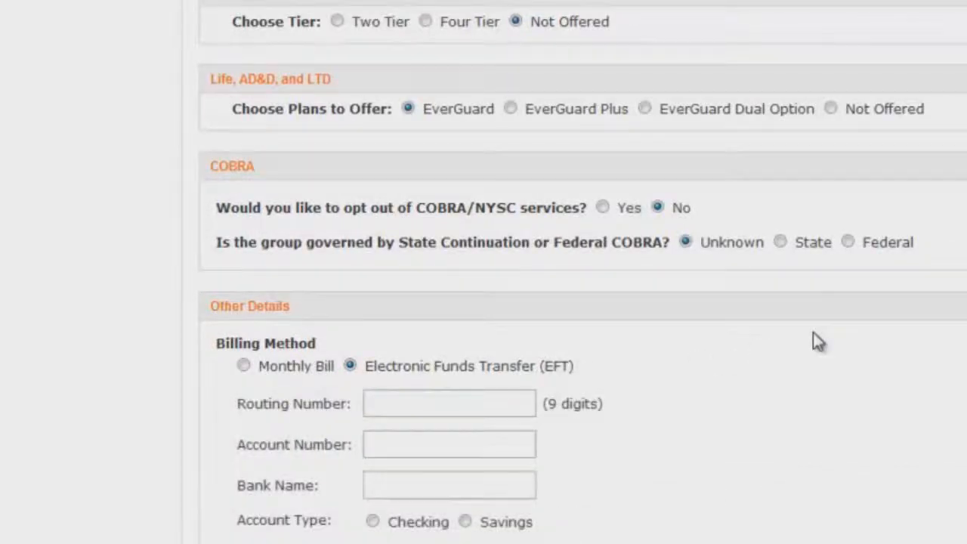
pyautogui.scroll(-2, 816, 340)
pyautogui.click(488, 245)
pyautogui.write('9')
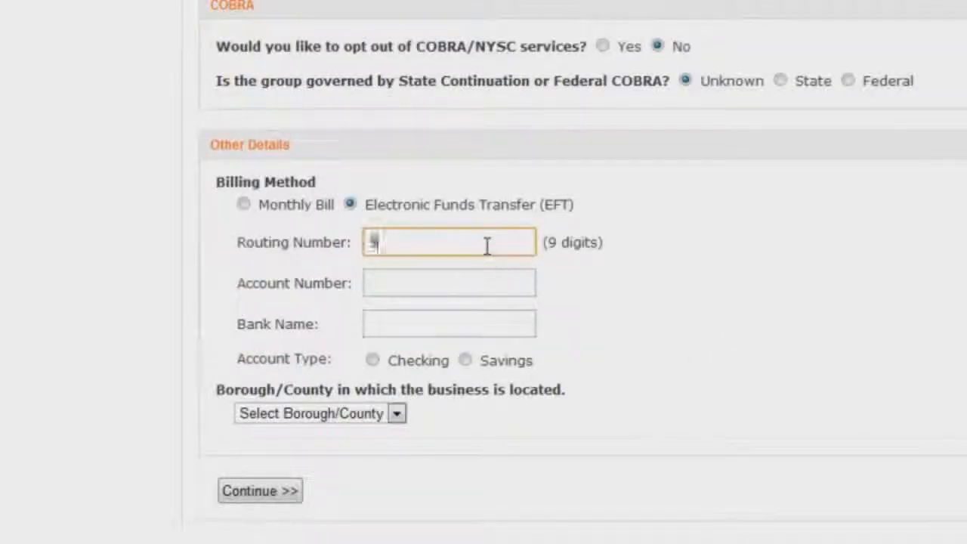
pyautogui.write('87654321')
pyautogui.click(476, 286)
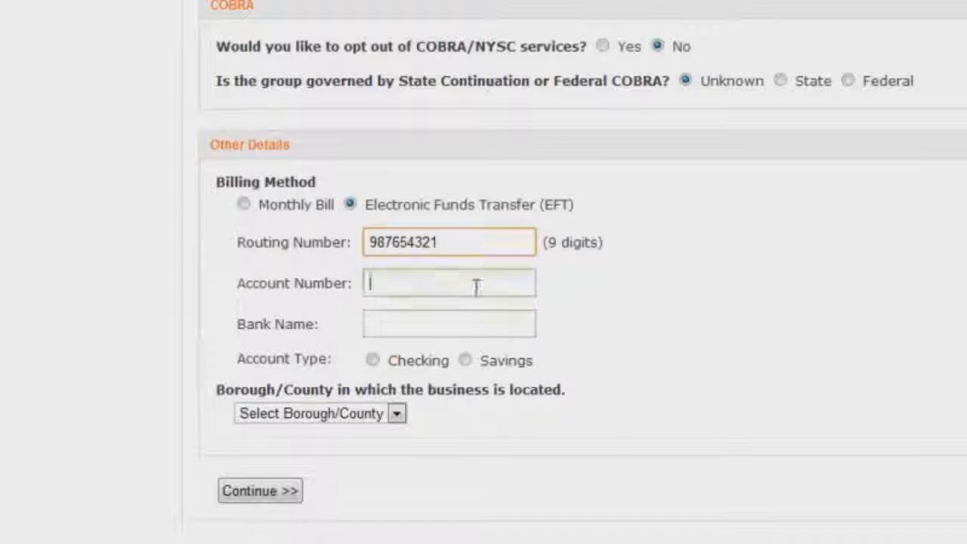
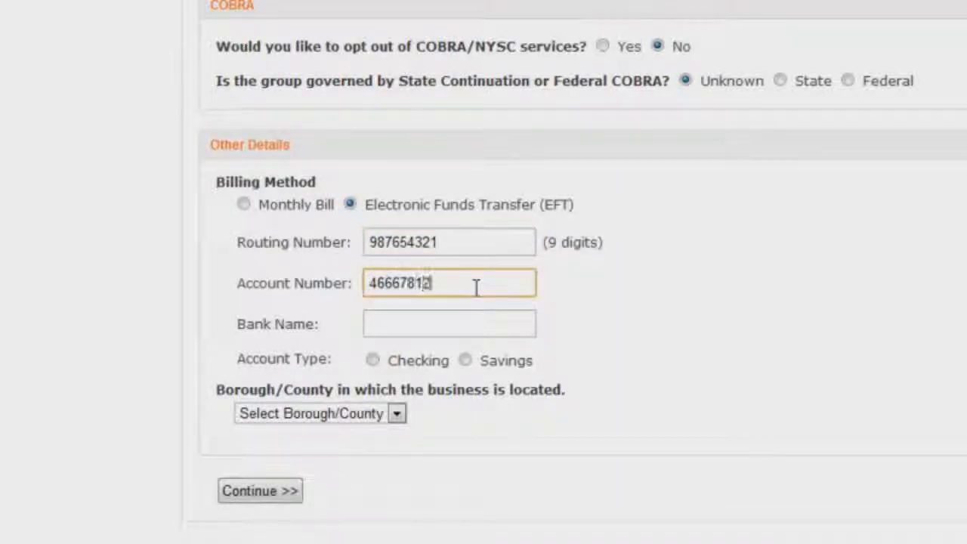
pyautogui.click(468, 320)
pyautogui.write('Bank of New York')
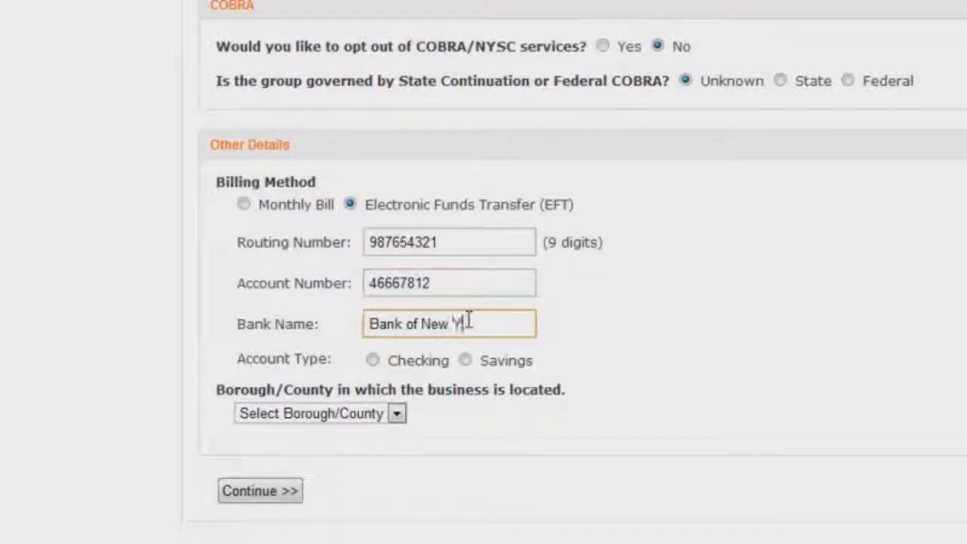
pyautogui.click(372, 361)
pyautogui.click(440, 418)
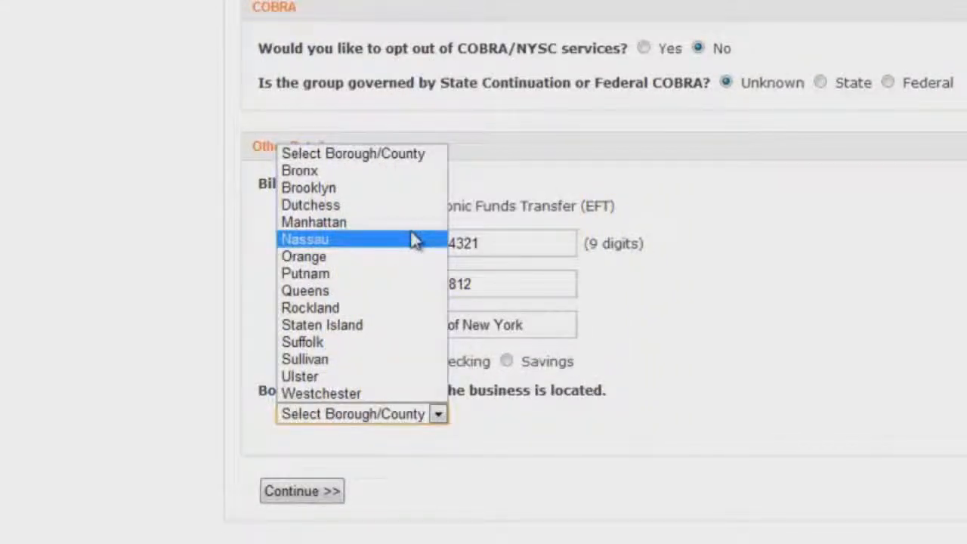
pyautogui.click(313, 222)
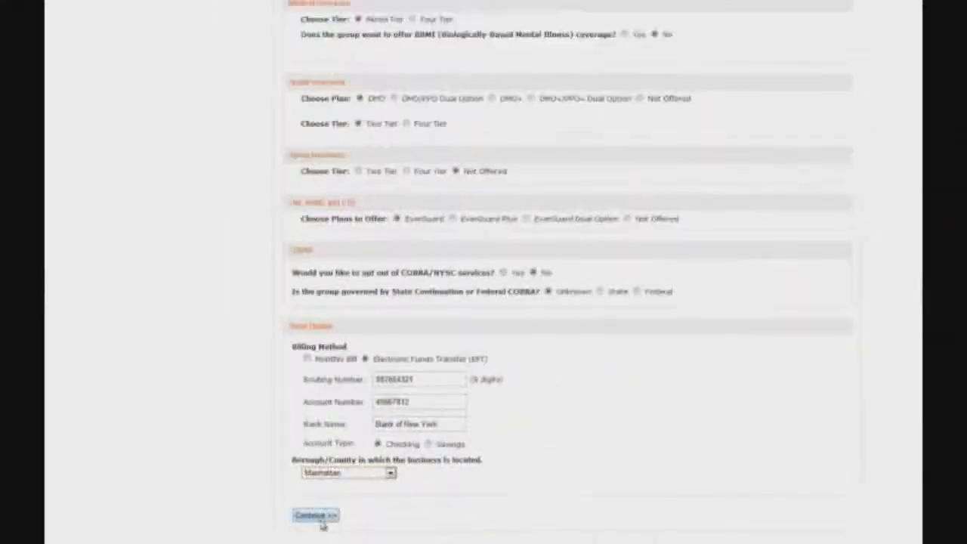
pyautogui.click(302, 492)
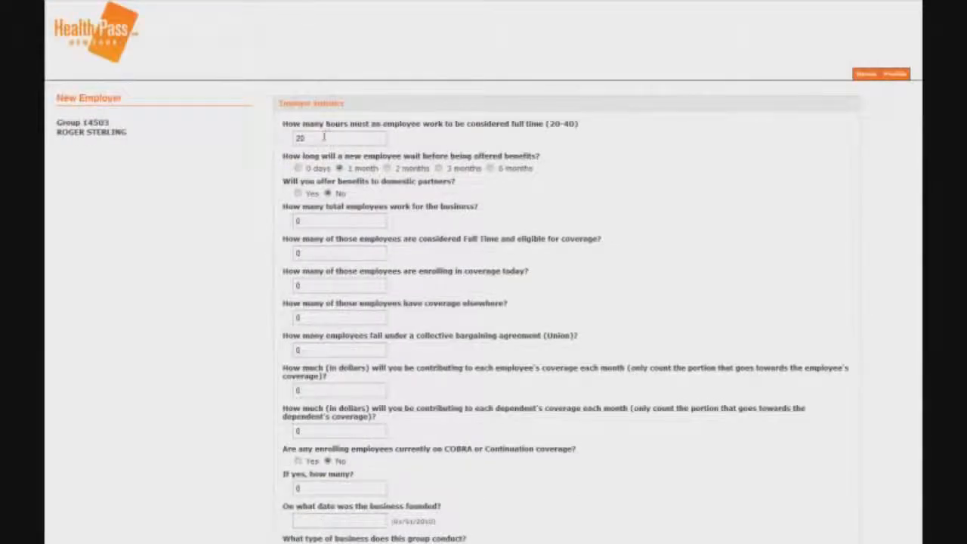
# Set 40 full-time hours, a 2-month waiting period, 20 employees, 15 full-time and 15 enrolling.
pyautogui.doubleClick(323, 137)
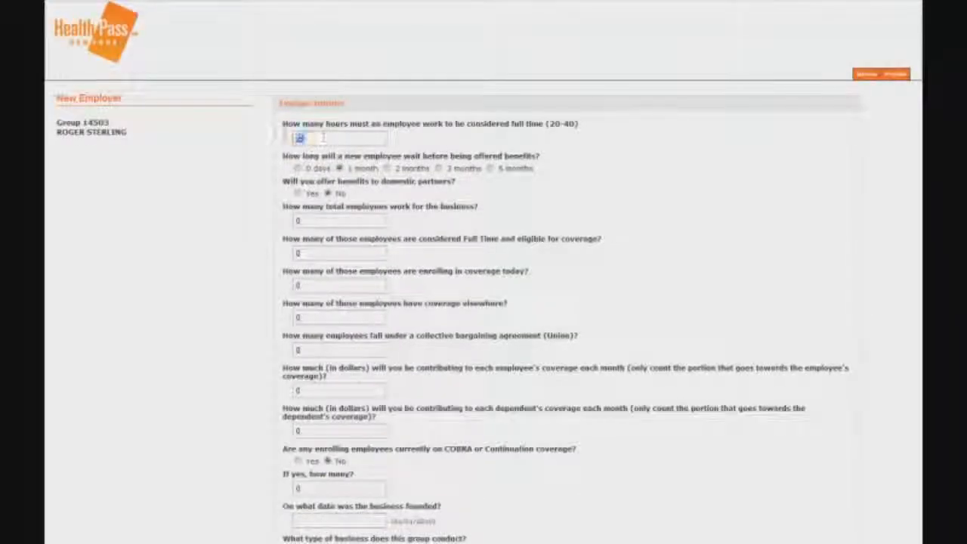
pyautogui.write('40')
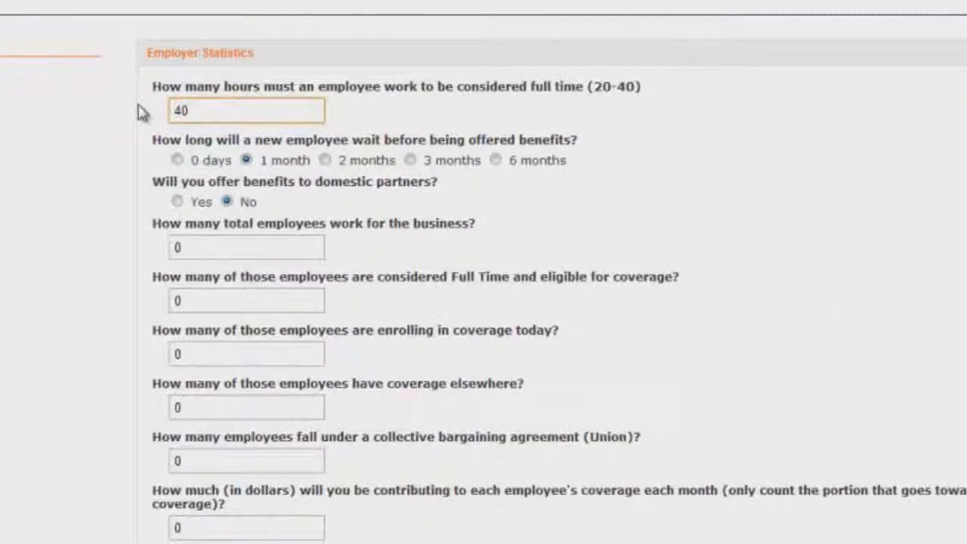
pyautogui.click(325, 160)
pyautogui.moveTo(225, 244); pyautogui.dragTo(177, 248)
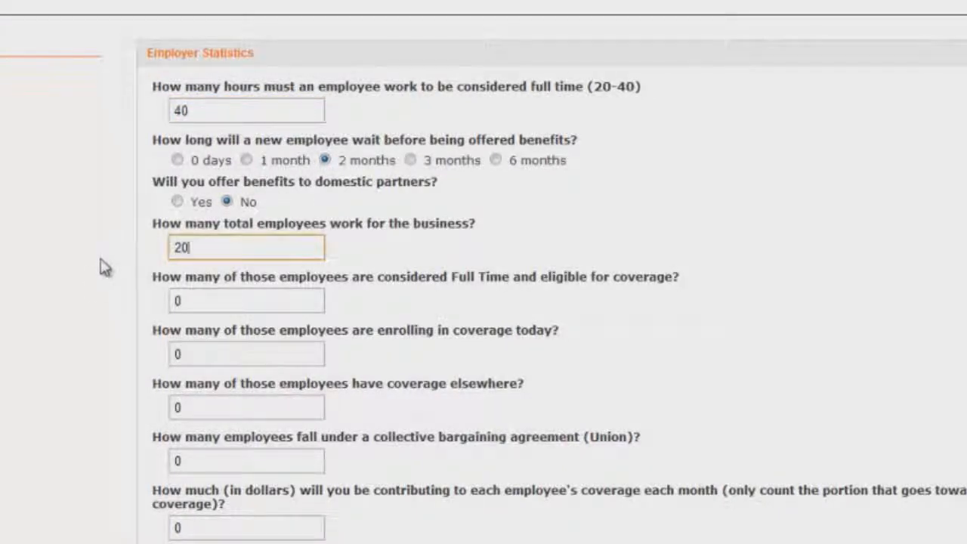
pyautogui.click(201, 306)
pyautogui.moveTo(220, 305); pyautogui.dragTo(81, 292)
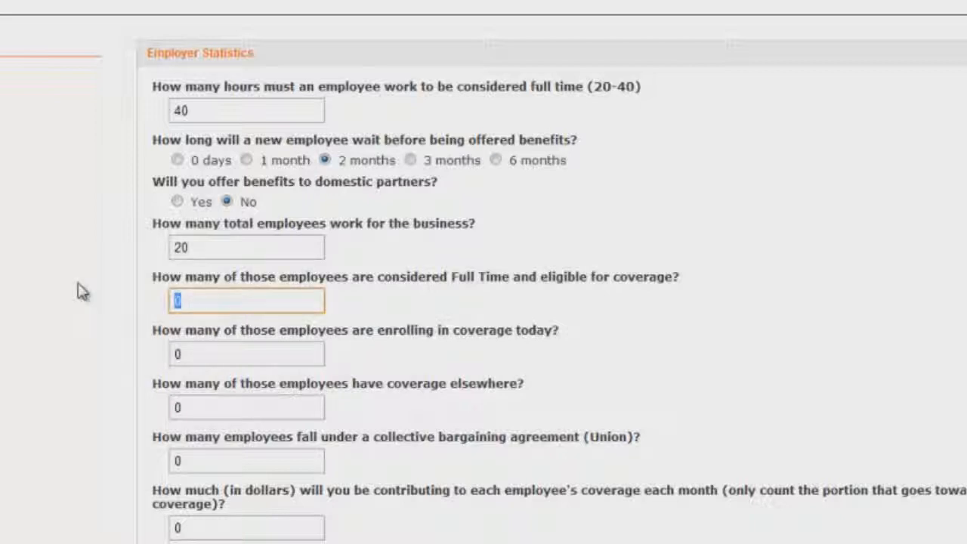
pyautogui.write('15')
pyautogui.click(75, 362)
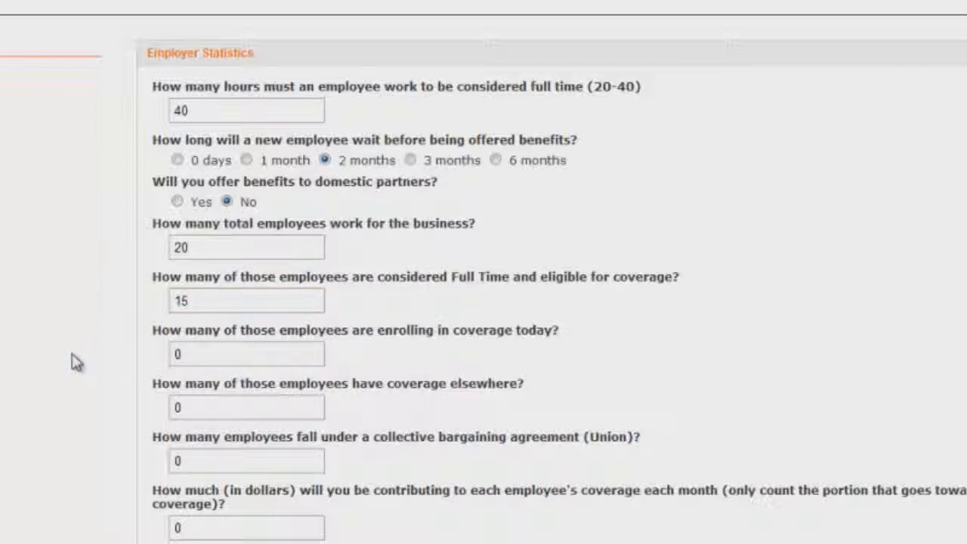
pyautogui.moveTo(195, 356); pyautogui.dragTo(112, 355)
pyautogui.write('15')
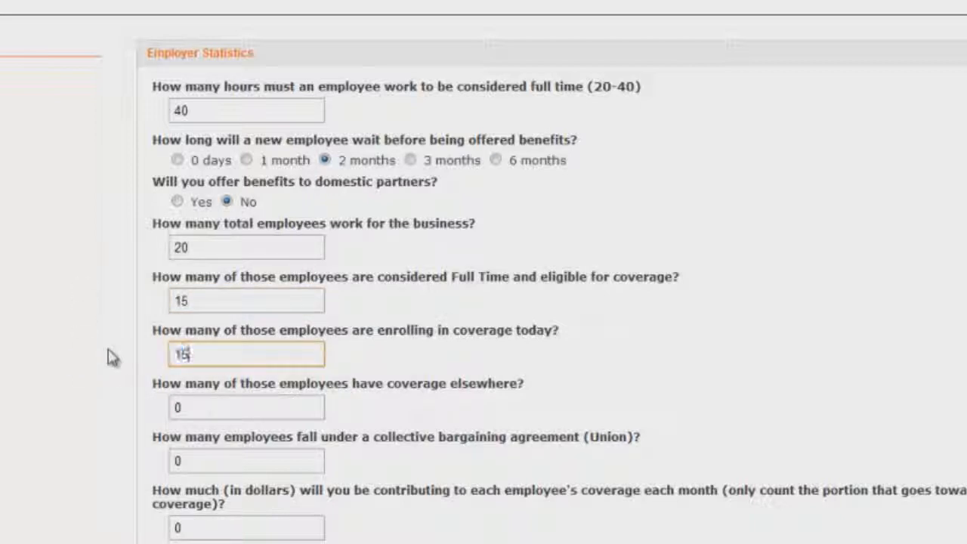
pyautogui.click(109, 357)
# Set the employee contribution to $200 and the dependent contribution, then submit the statistics.
pyautogui.scroll(-5, 110, 357)
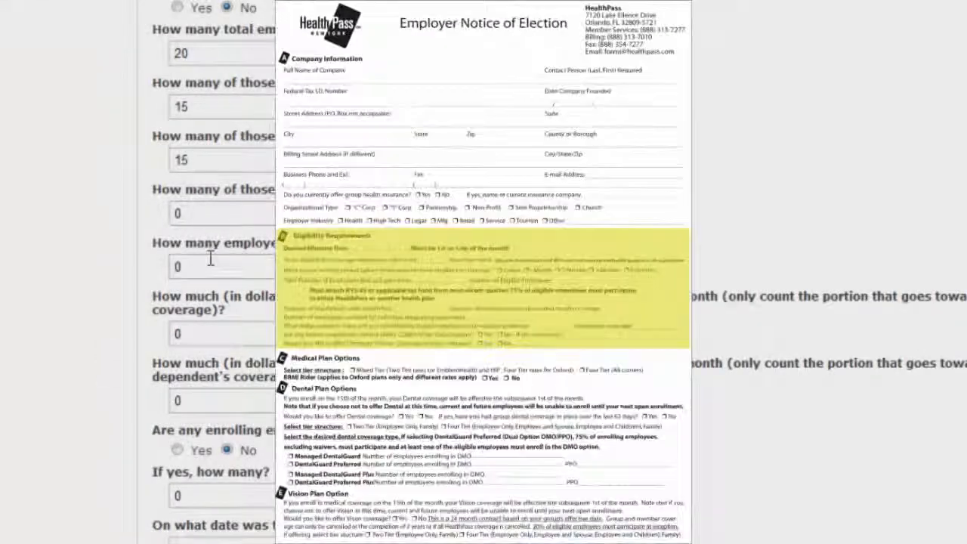
pyautogui.moveTo(211, 333); pyautogui.dragTo(81, 338)
pyautogui.write('200')
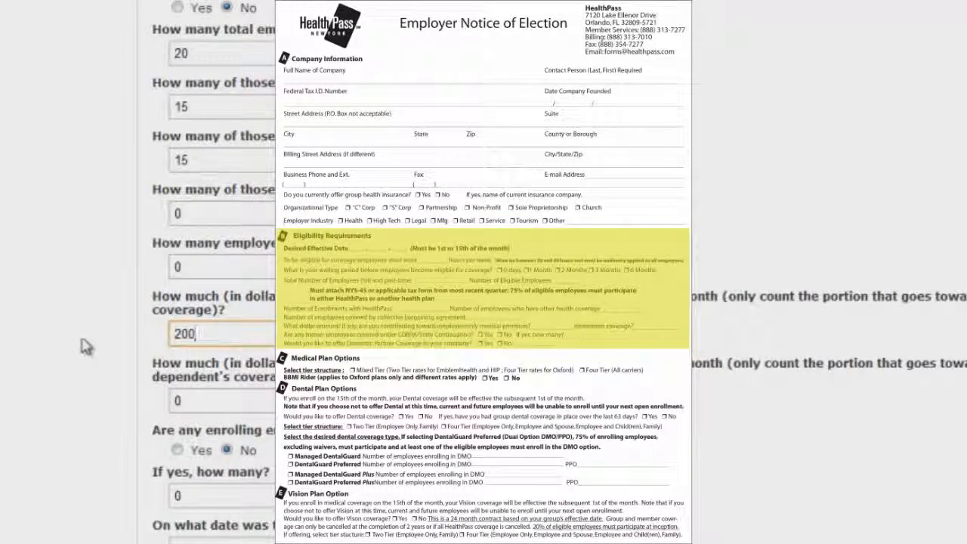
pyautogui.click(190, 400)
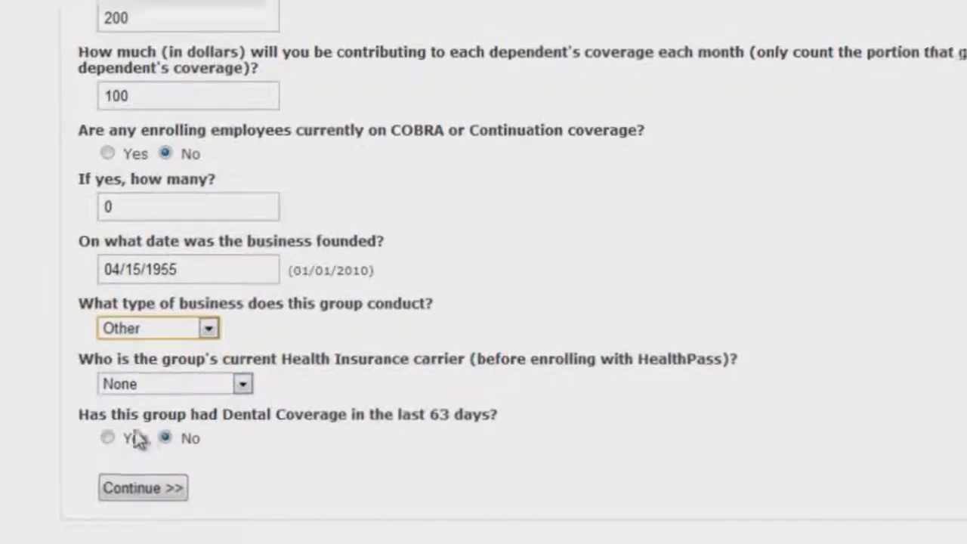
pyautogui.click(318, 517)
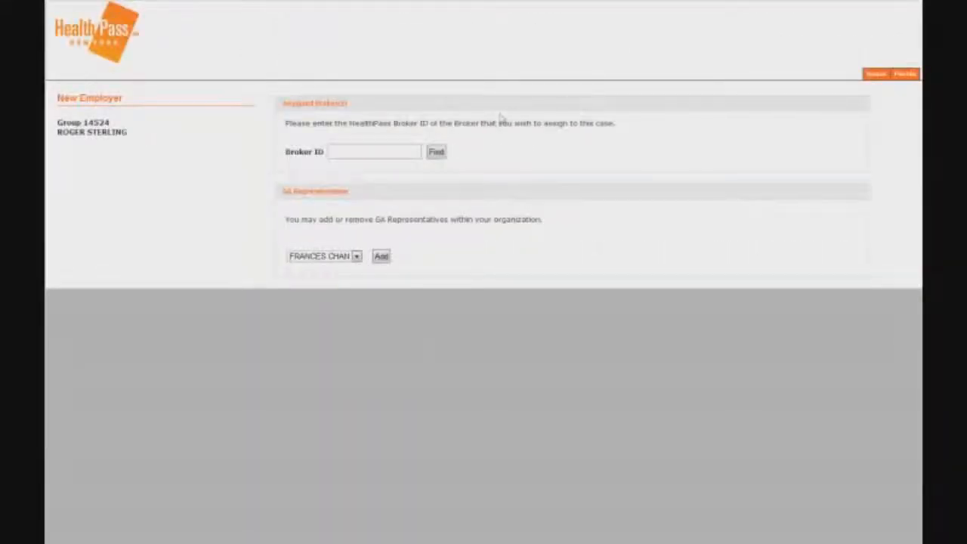
# Look up the broker by ID, assign them at 100 percent, and start adding employees.
pyautogui.click(405, 150)
pyautogui.write('3727')
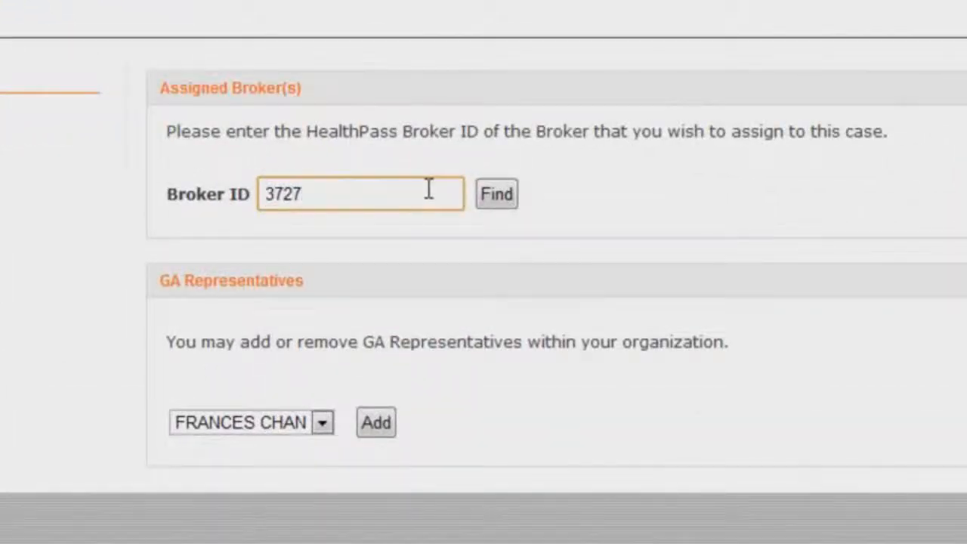
pyautogui.click(487, 200)
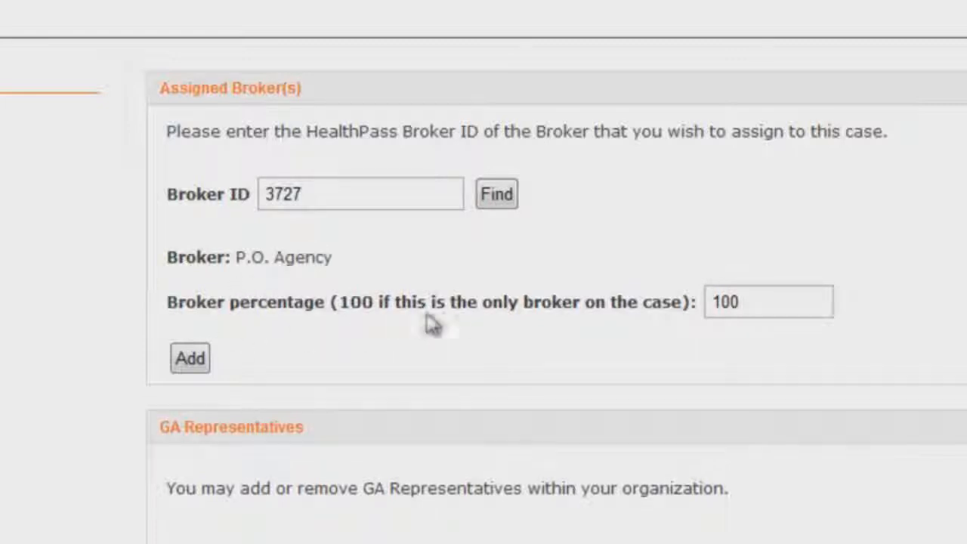
pyautogui.click(757, 297)
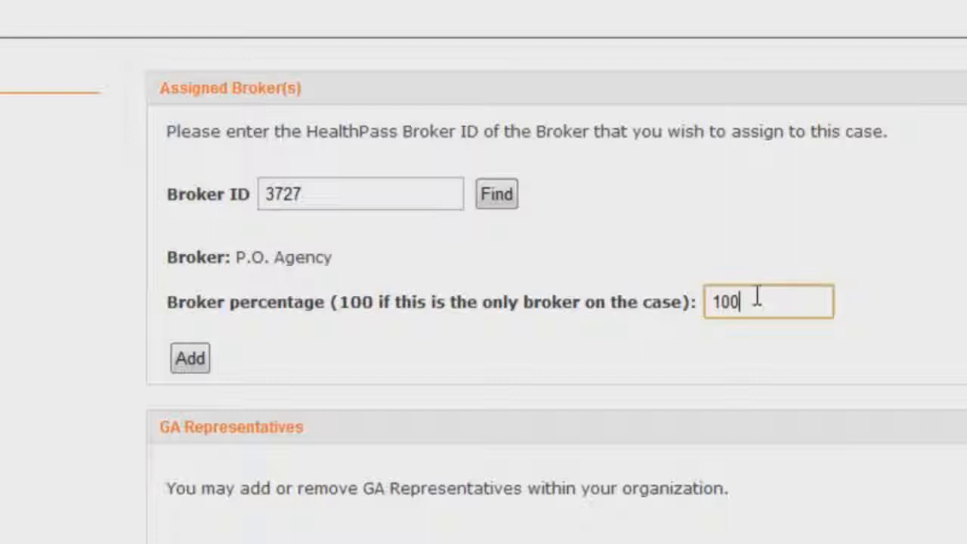
pyautogui.click(202, 367)
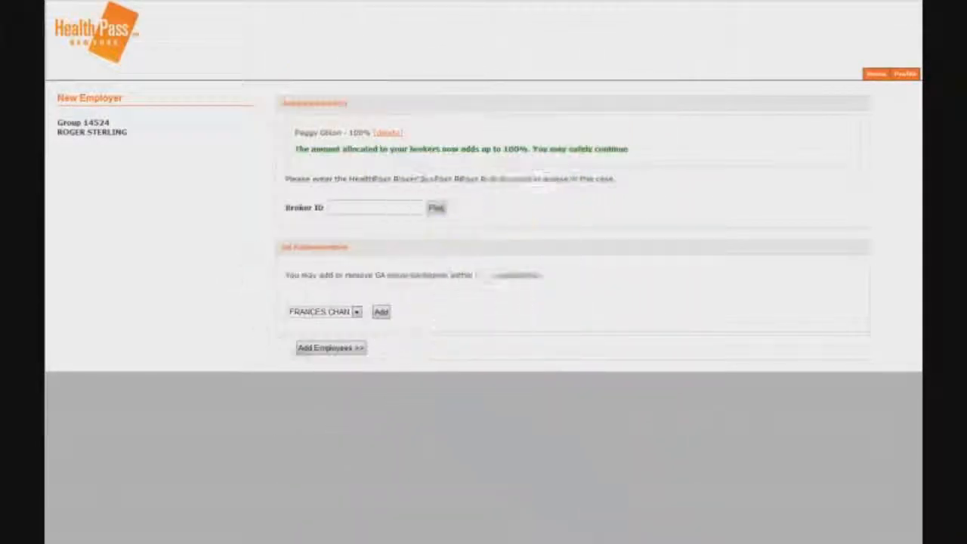
pyautogui.click(328, 346)
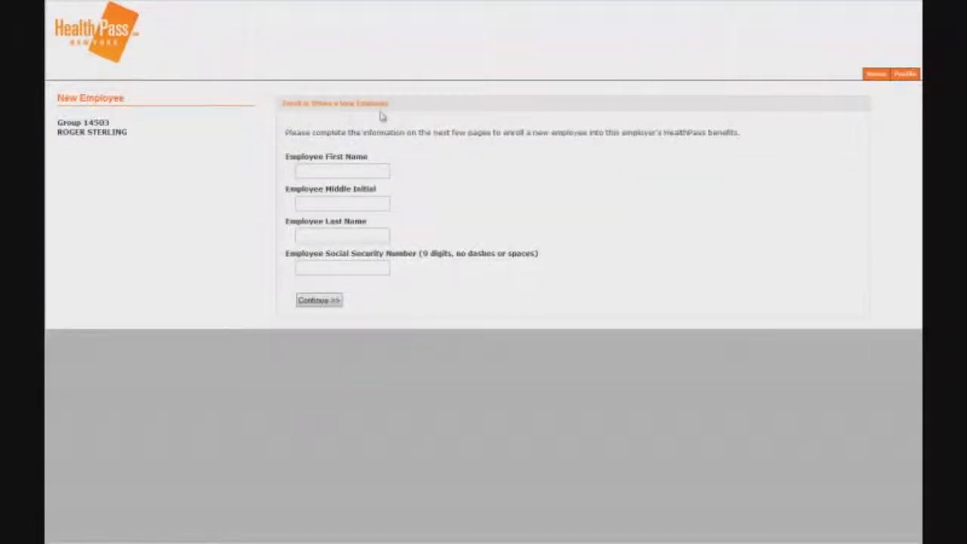
# Enter the employee's first name, middle initial, last name and Social Security number, then continue.
pyautogui.click(381, 169)
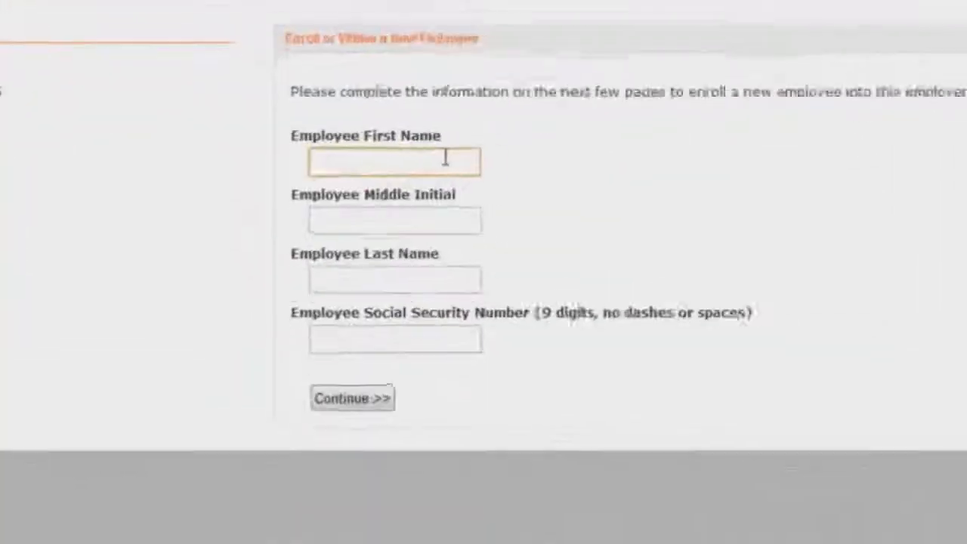
pyautogui.write('Donald')
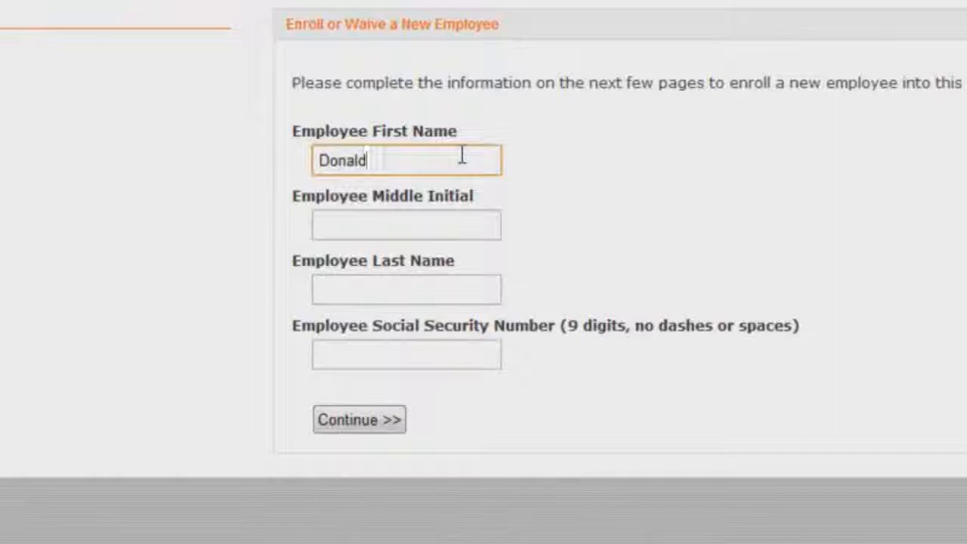
pyautogui.click(430, 224)
pyautogui.write('R')
pyautogui.click(411, 290)
pyautogui.write('Draper')
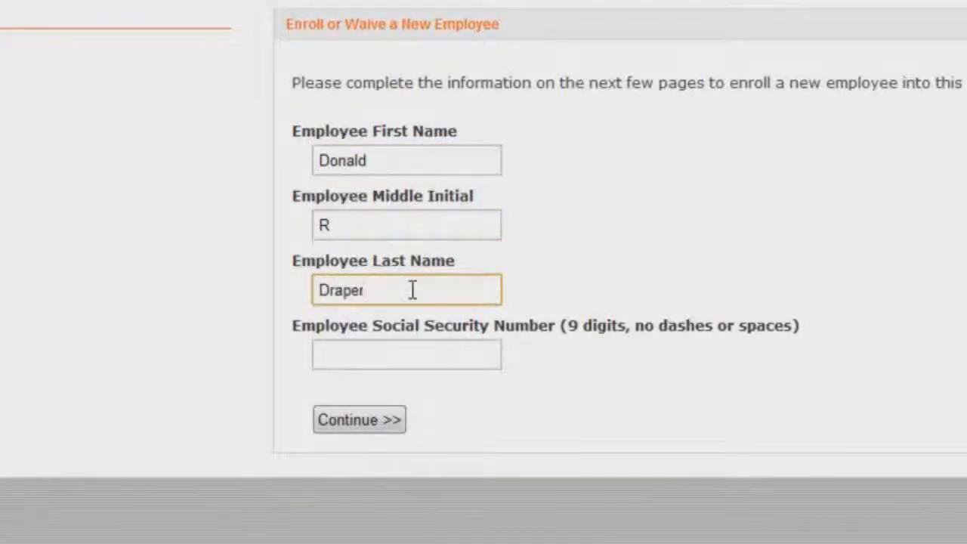
pyautogui.click(397, 357)
pyautogui.write('456789123')
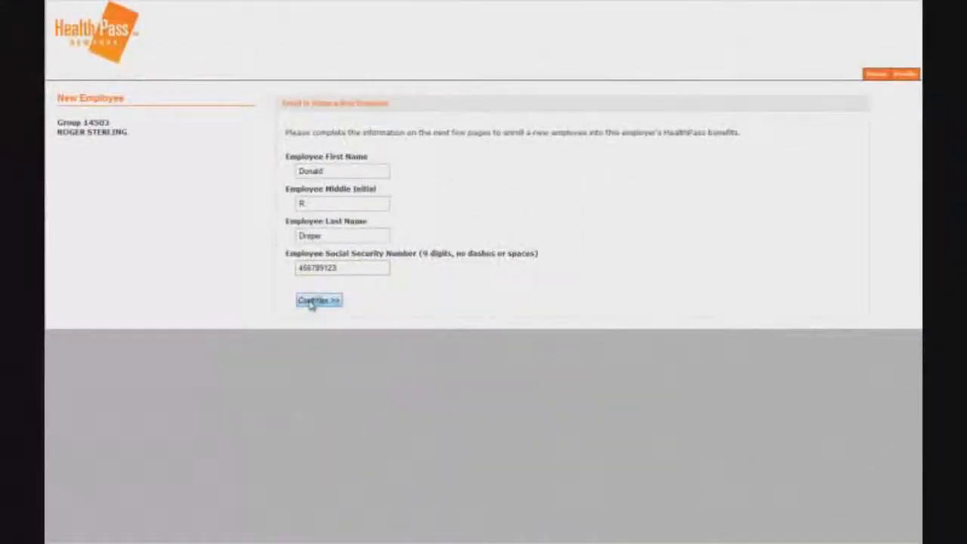
pyautogui.click(313, 302)
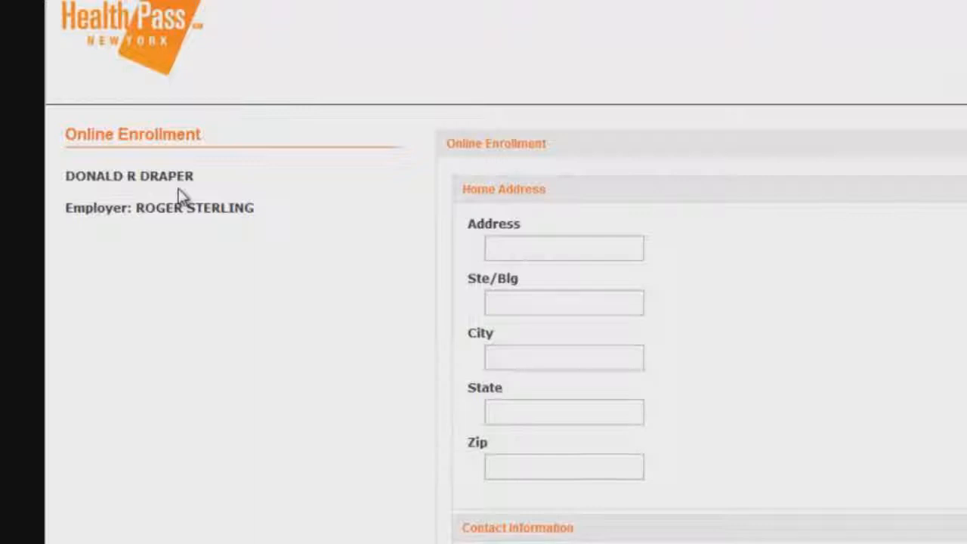
# Enter the employee's street address and submit the contact details.
pyautogui.click(537, 256)
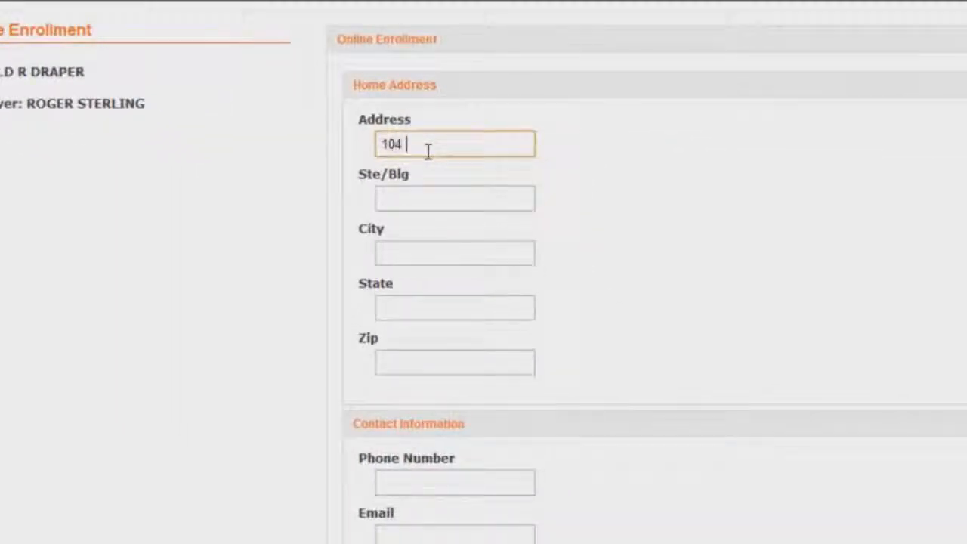
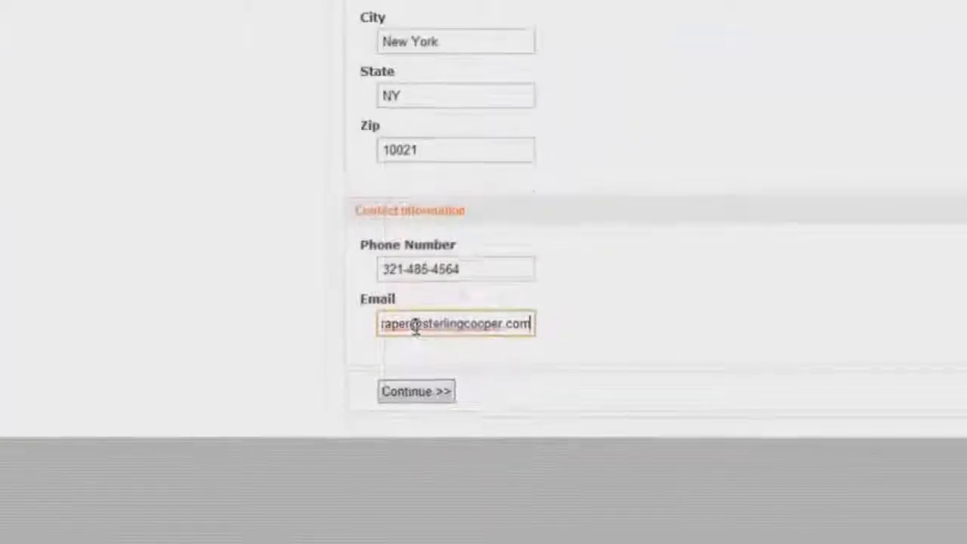
pyautogui.click(359, 421)
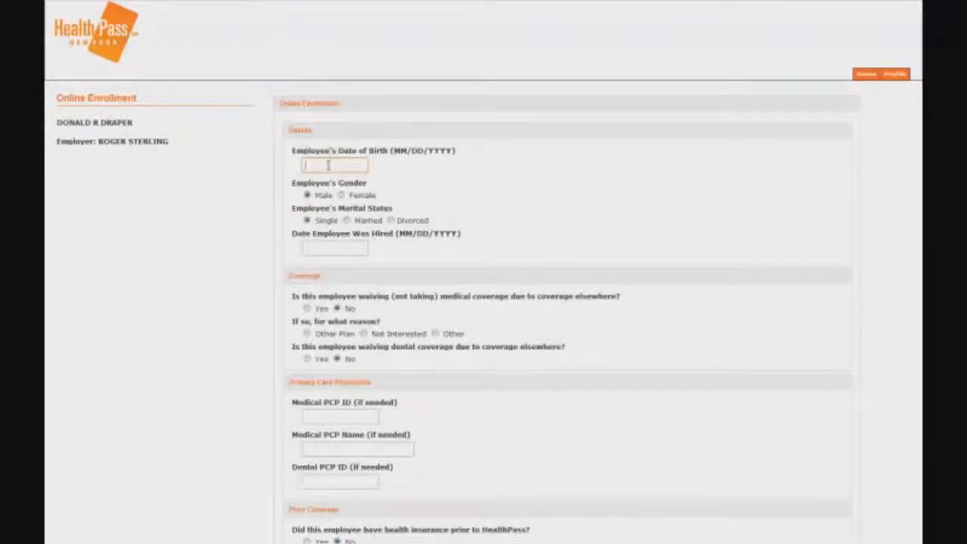
# Enter the employee's birth date and hire date.
pyautogui.write('03/10/1931')
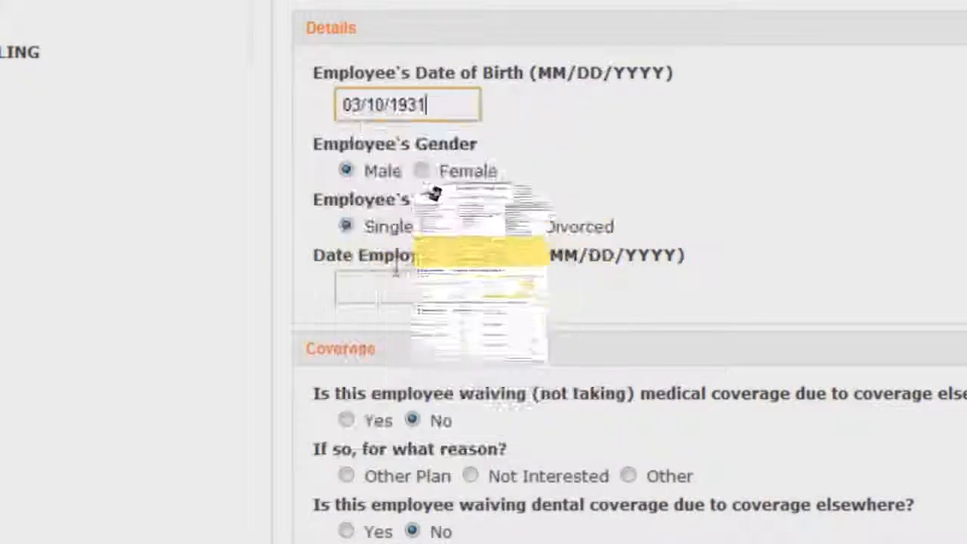
pyautogui.click(413, 283)
pyautogui.write('08/')
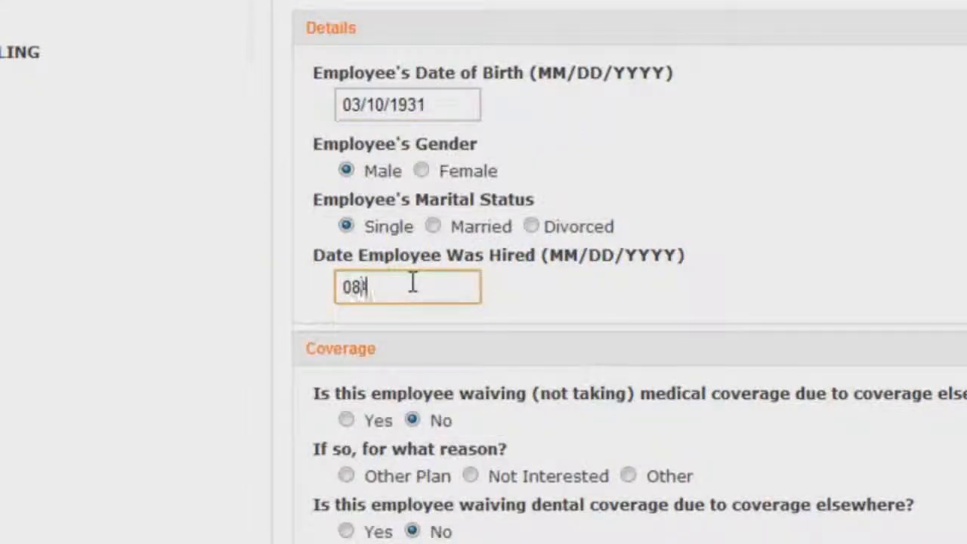
pyautogui.write('20/1')
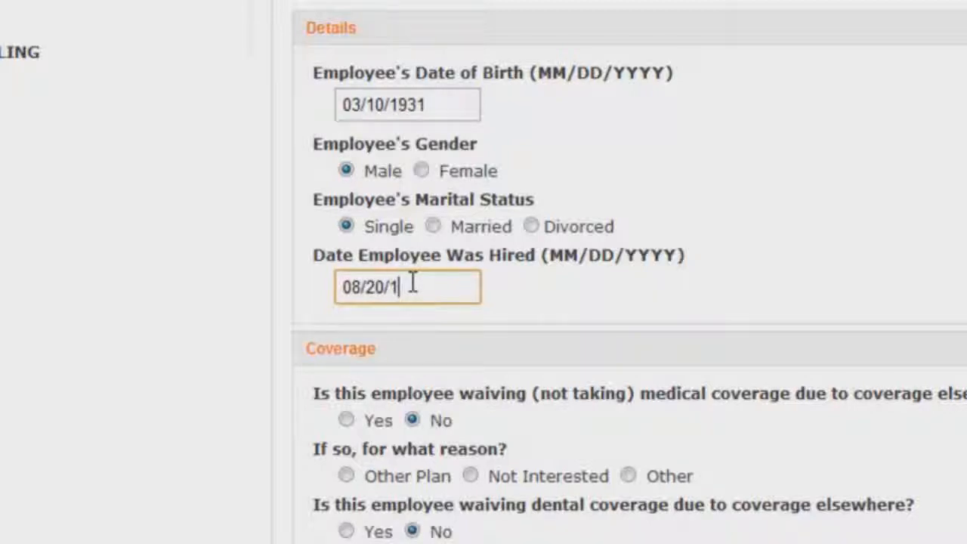
pyautogui.write('961')
pyautogui.click(138, 342)
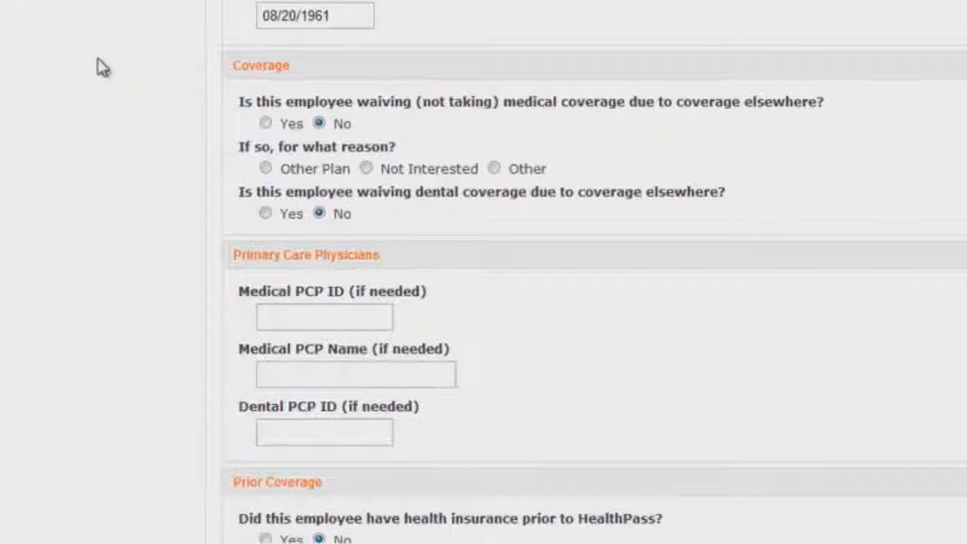
# Fill in the medical and dental PCP IDs and continue to dependents.
pyautogui.scroll(-3, 102, 68)
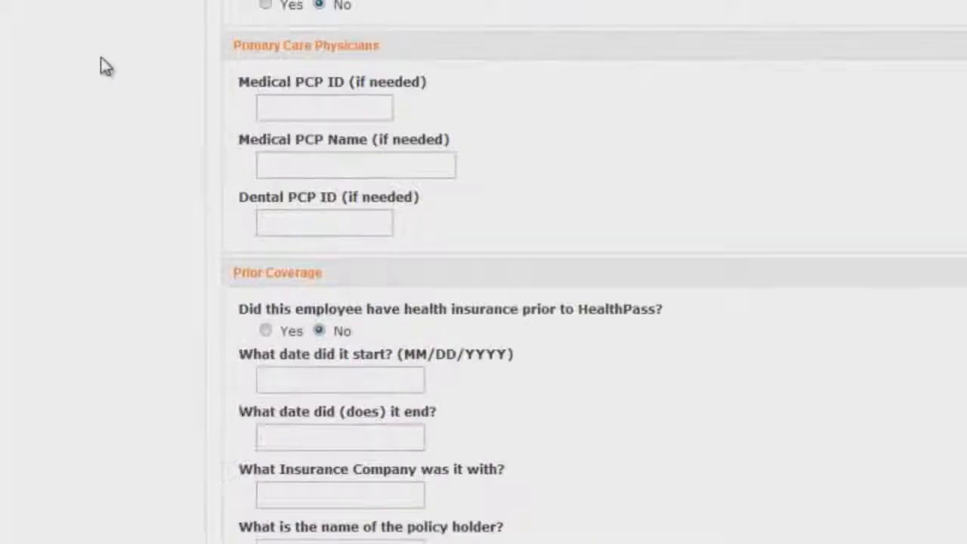
pyautogui.click(286, 100)
pyautogui.write('P352654')
pyautogui.click(288, 226)
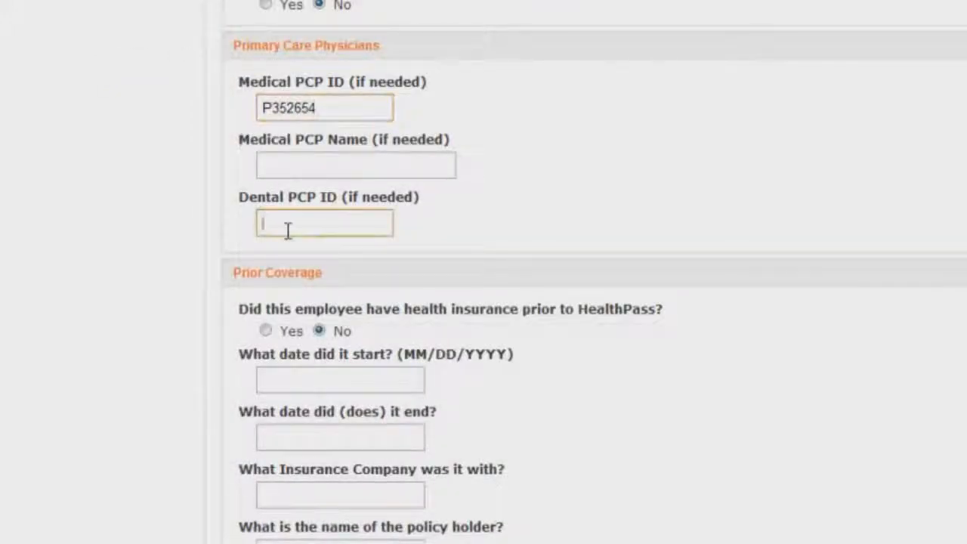
pyautogui.write('2634')
pyautogui.click(935, 130)
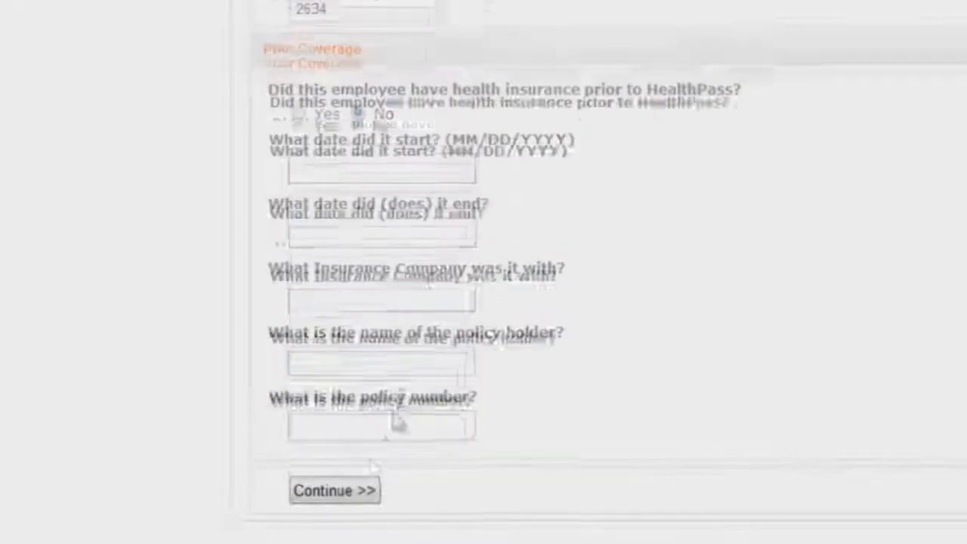
pyautogui.click(334, 490)
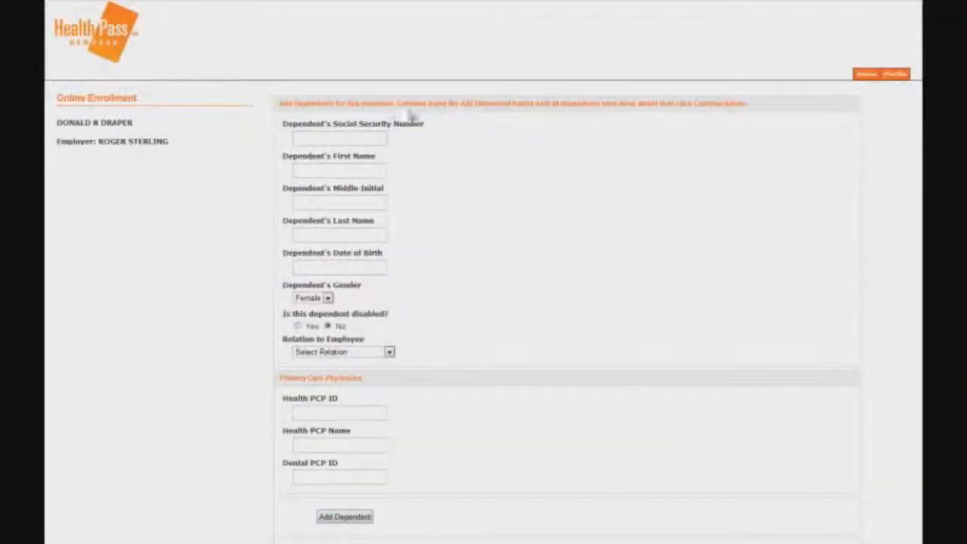
# Enter the son's SSN, first name, middle initial, last name and birth date.
pyautogui.click(336, 141)
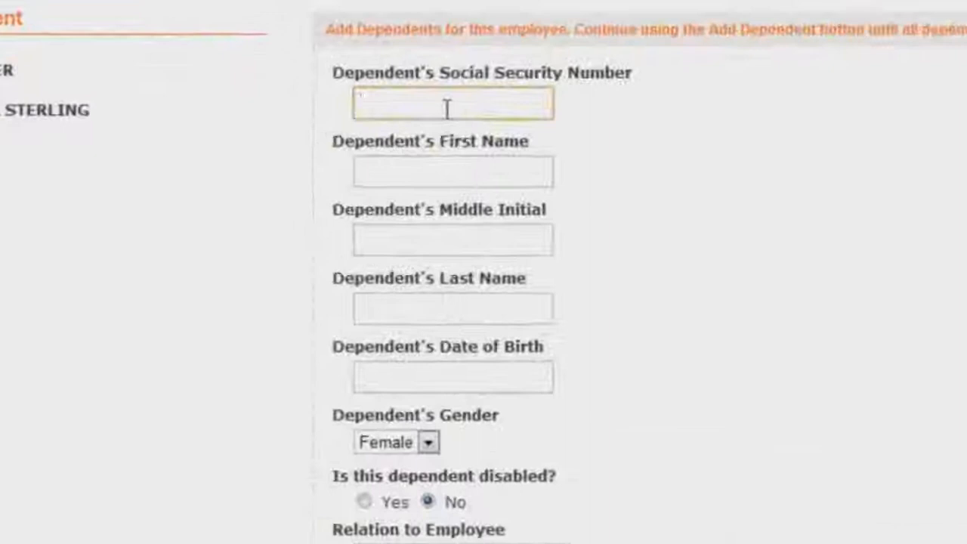
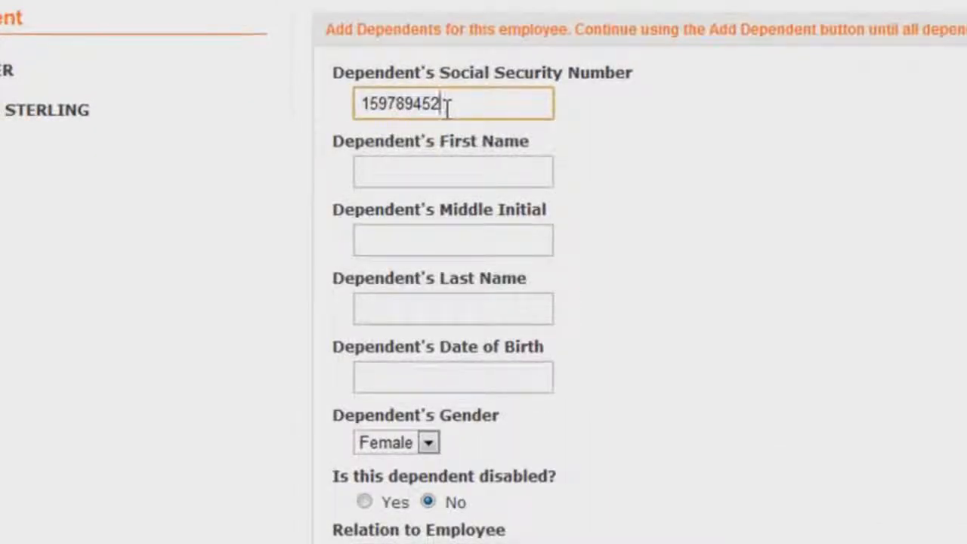
pyautogui.click(430, 177)
pyautogui.write('Robert')
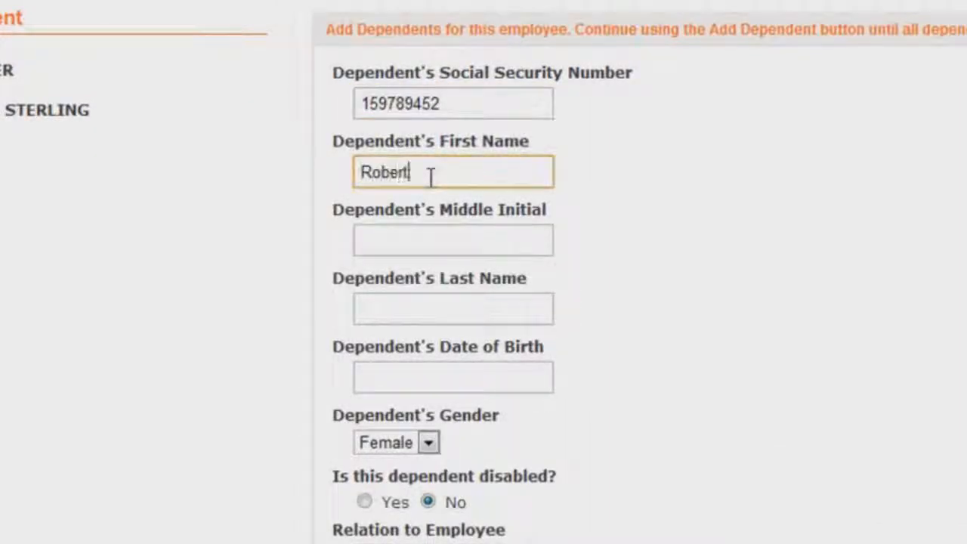
pyautogui.click(428, 238)
pyautogui.write('M')
pyautogui.click(458, 309)
pyautogui.write('Draper')
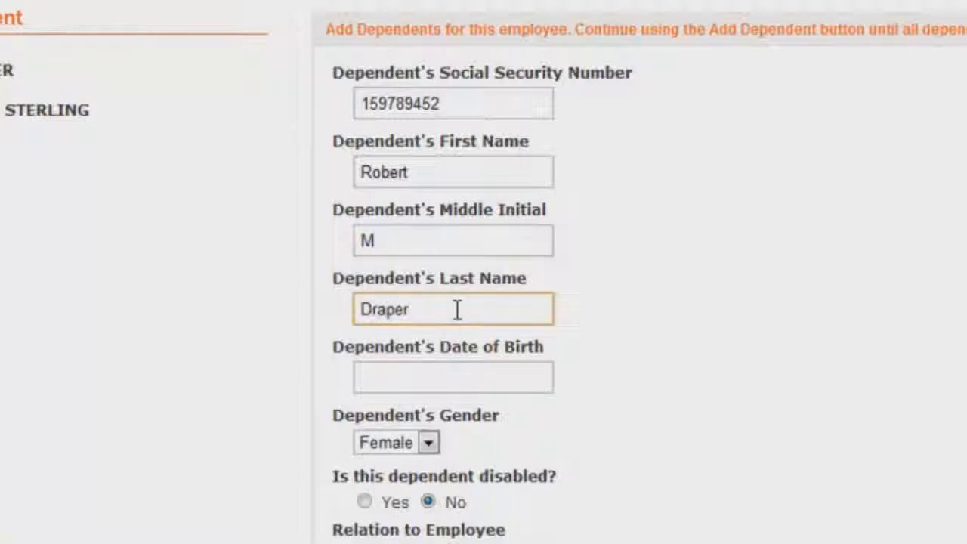
pyautogui.click(462, 386)
pyautogui.write('01/27/1')
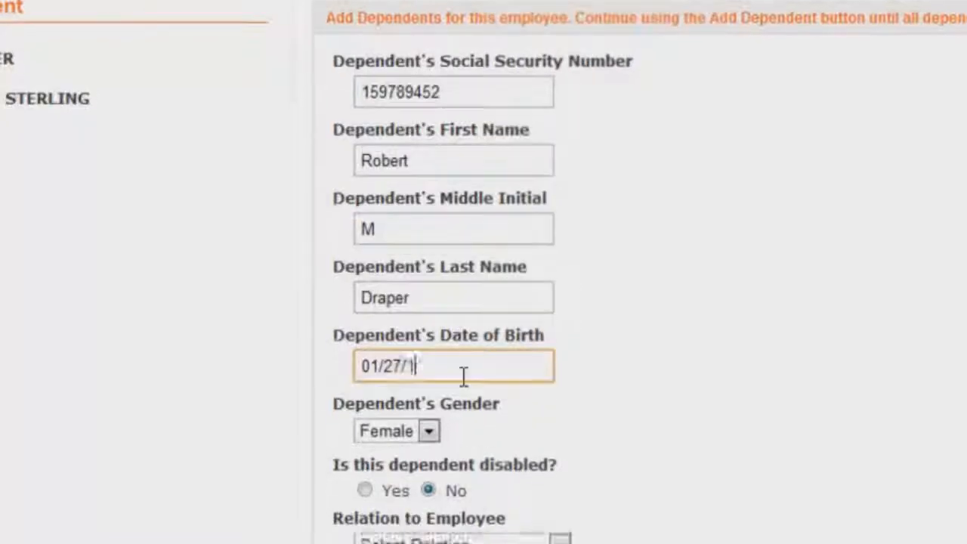
pyautogui.write('952')
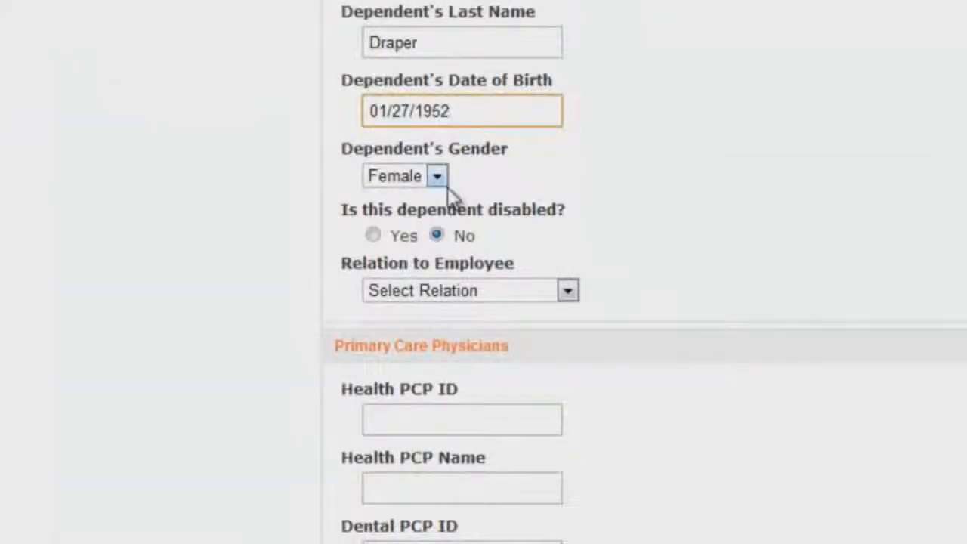
# Mark the son as Male, relation Son, fill his medical and dental PCP IDs, and add him.
pyautogui.click(437, 176)
pyautogui.click(397, 216)
pyautogui.scroll(-2, 779, 193)
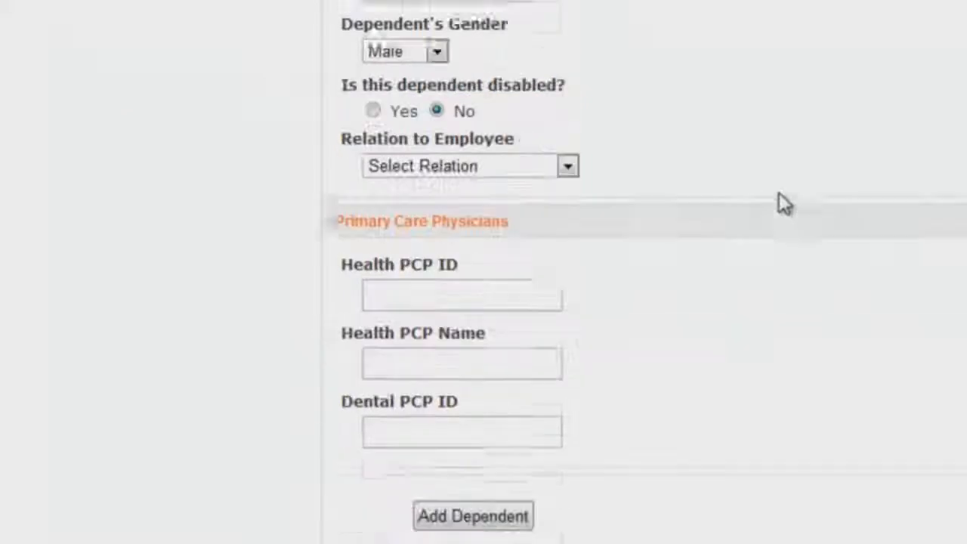
pyautogui.click(534, 144)
pyautogui.click(508, 222)
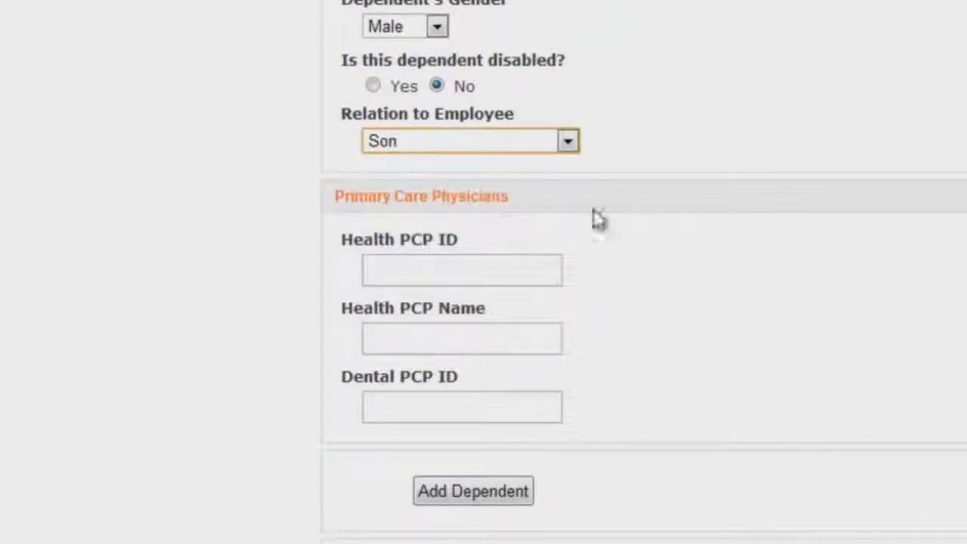
pyautogui.click(482, 266)
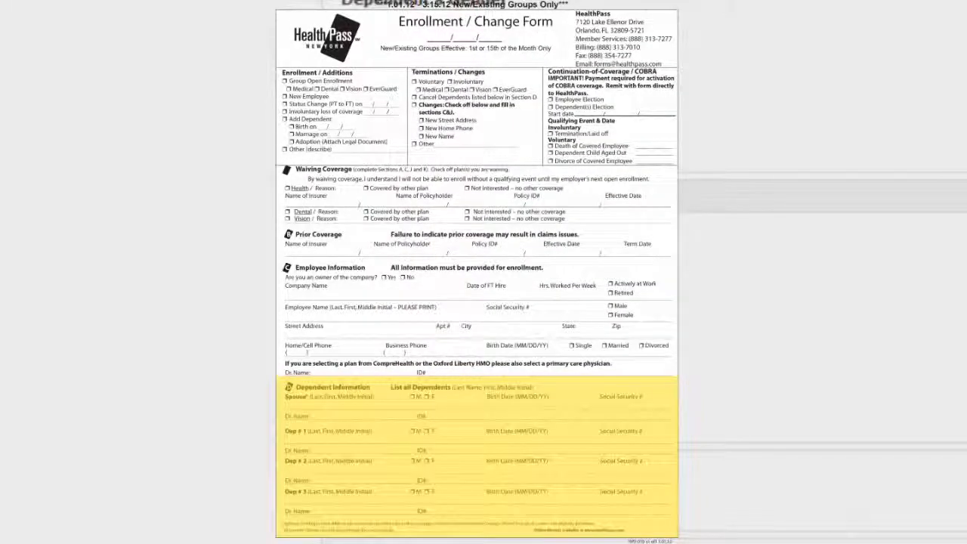
pyautogui.write('P352654')
pyautogui.click(419, 413)
pyautogui.write('2634')
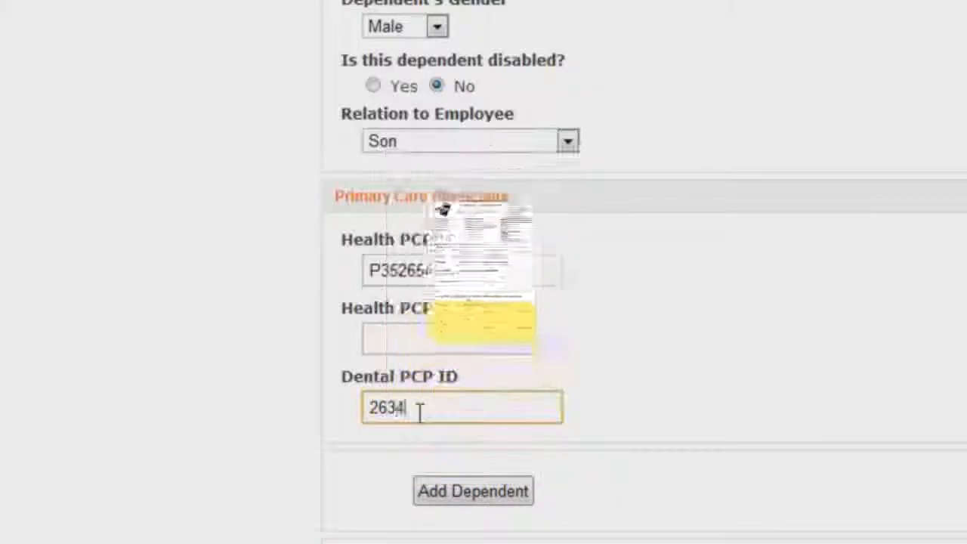
pyautogui.click(825, 428)
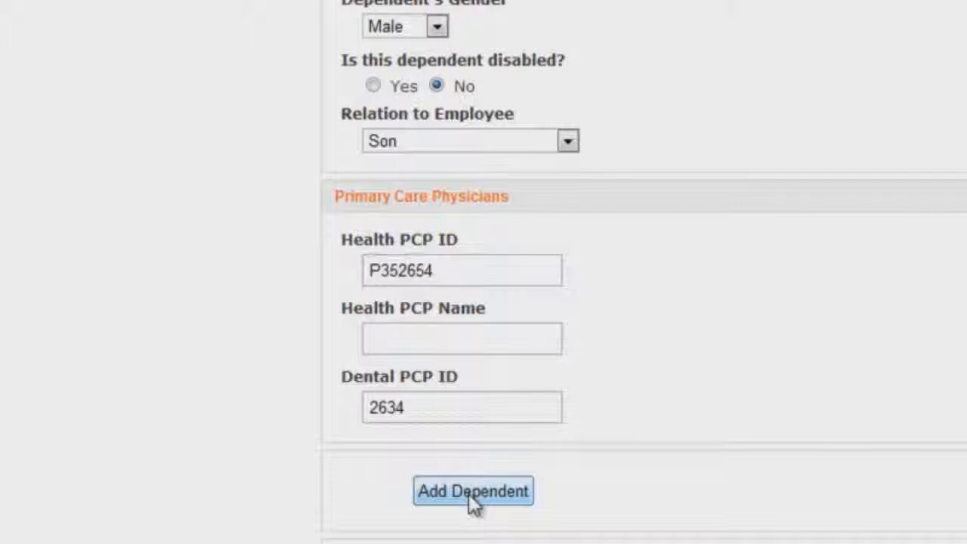
pyautogui.click(473, 492)
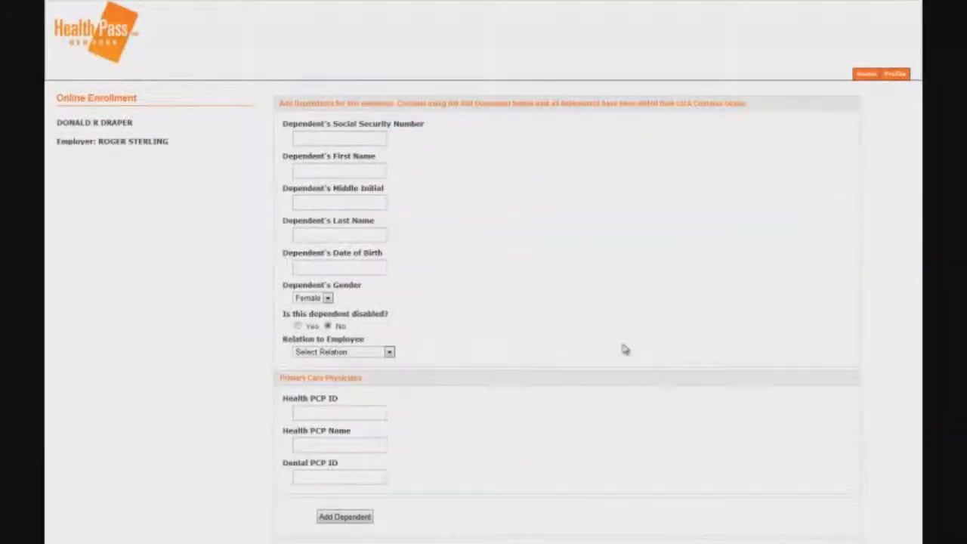
# Enter the daughter's SSN, first name, middle initial and last name.
pyautogui.scroll(-3, 625, 349)
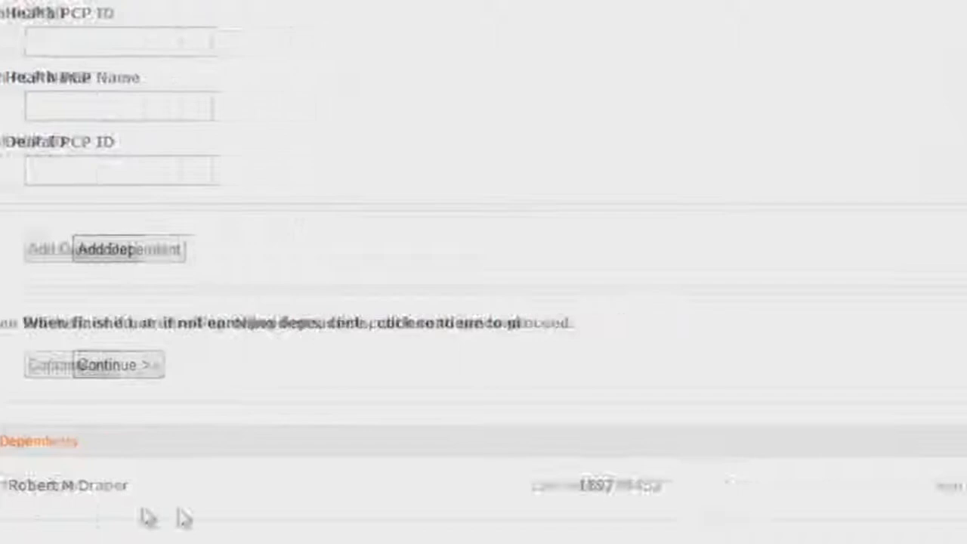
pyautogui.scroll(3, 684, 287)
pyautogui.click(340, 139)
pyautogui.write('284')
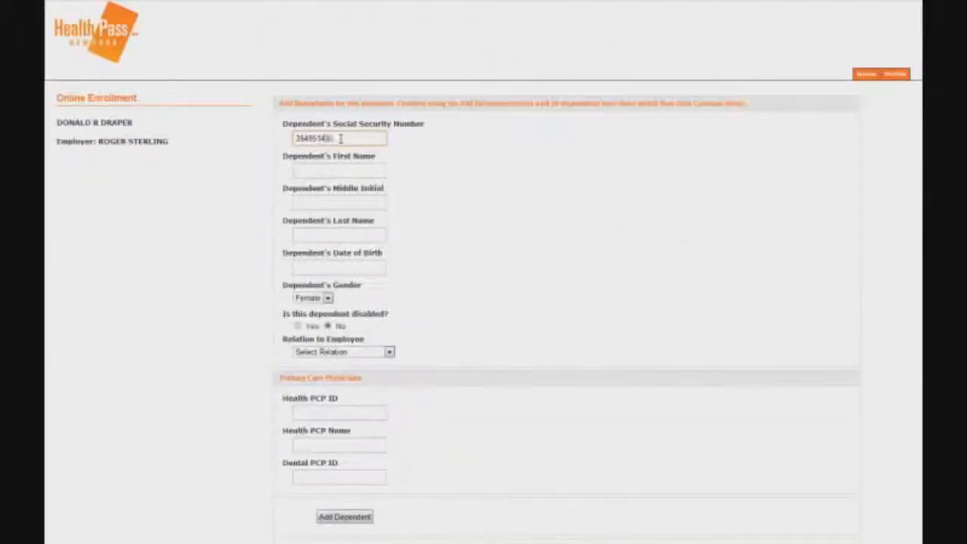
pyautogui.click(342, 171)
pyautogui.write('Sally')
pyautogui.click(340, 203)
pyautogui.write('A')
pyautogui.click(336, 235)
pyautogui.write('Draper')
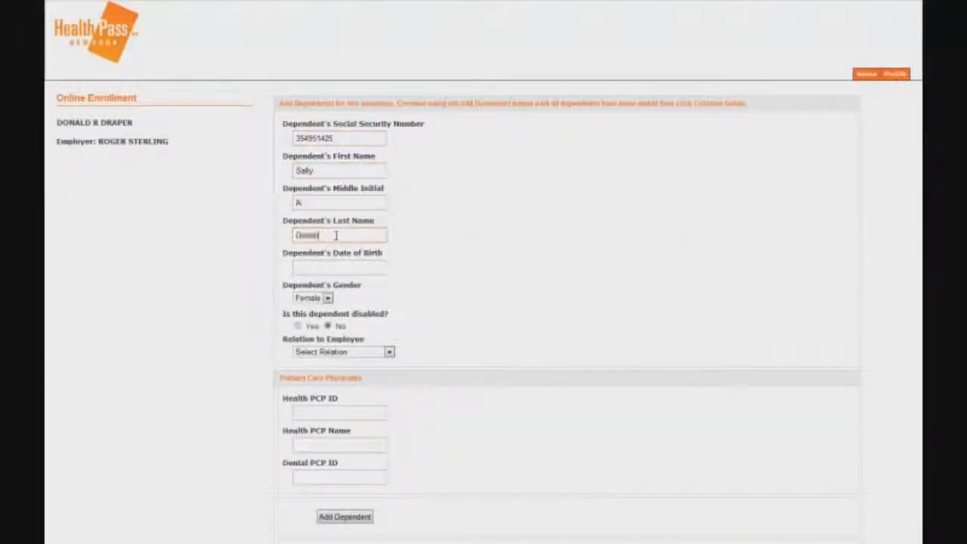
pyautogui.click(336, 266)
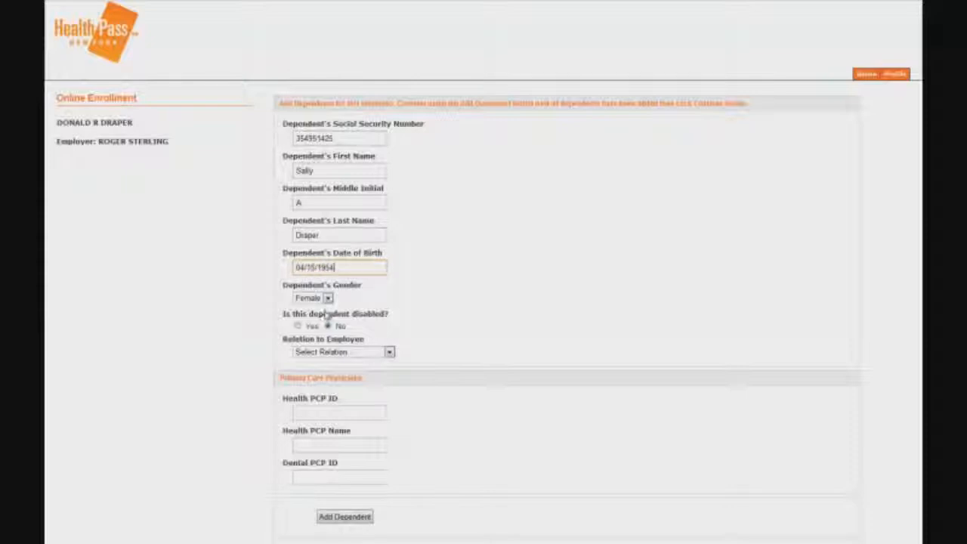
# Set her relation to Daughter, add her as a dependent, and continue to coverages.
pyautogui.click(344, 351)
pyautogui.click(370, 400)
pyautogui.scroll(-2, 362, 356)
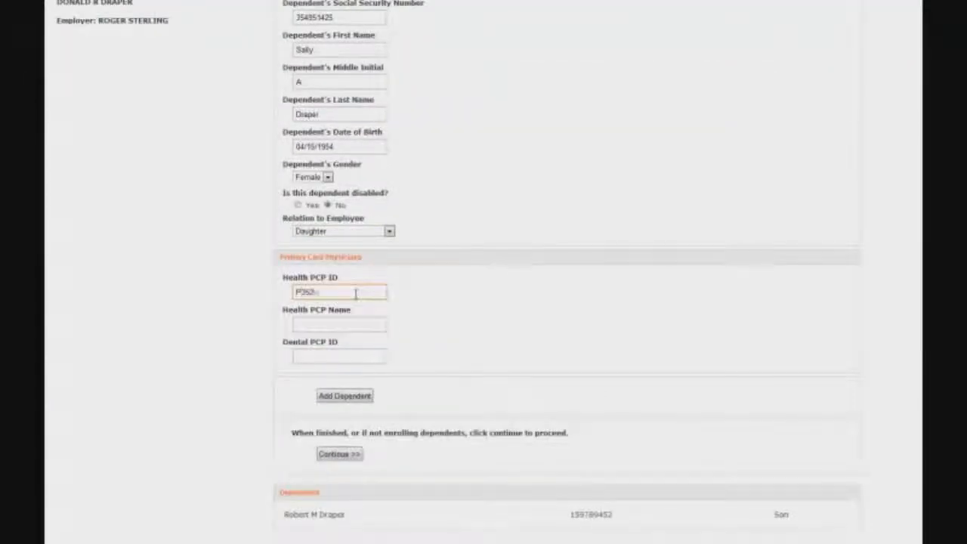
pyautogui.click(345, 395)
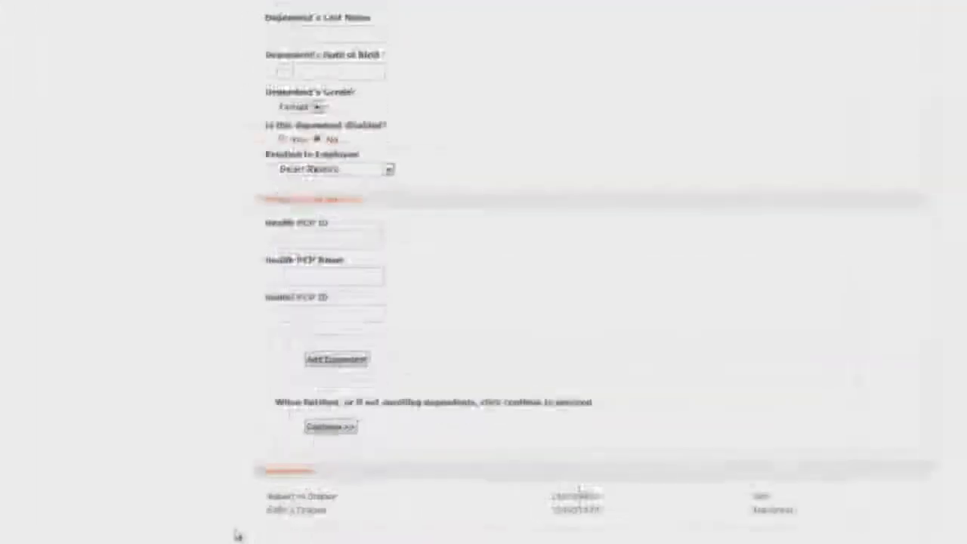
pyautogui.click(261, 349)
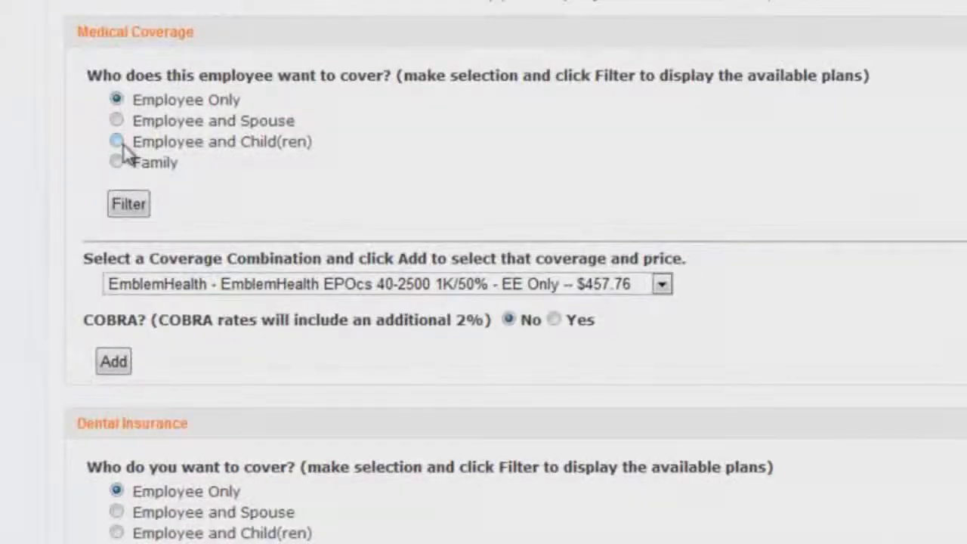
# Add EmblemHealth EPO 40-1000 Employee and Child(ren) medical, plus Guardian Dental DMO and Guardian EverGuard 55+ coverages.
pyautogui.click(118, 143)
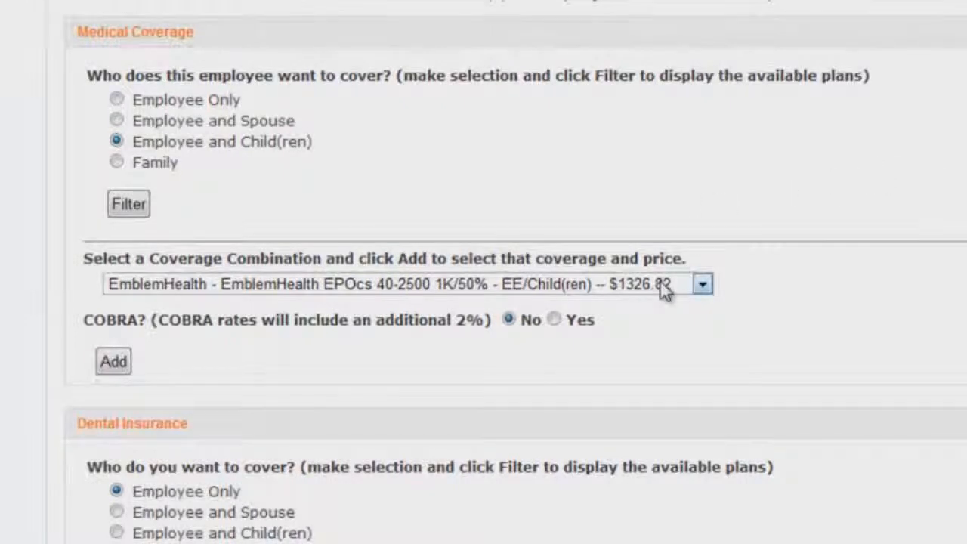
pyautogui.click(117, 99)
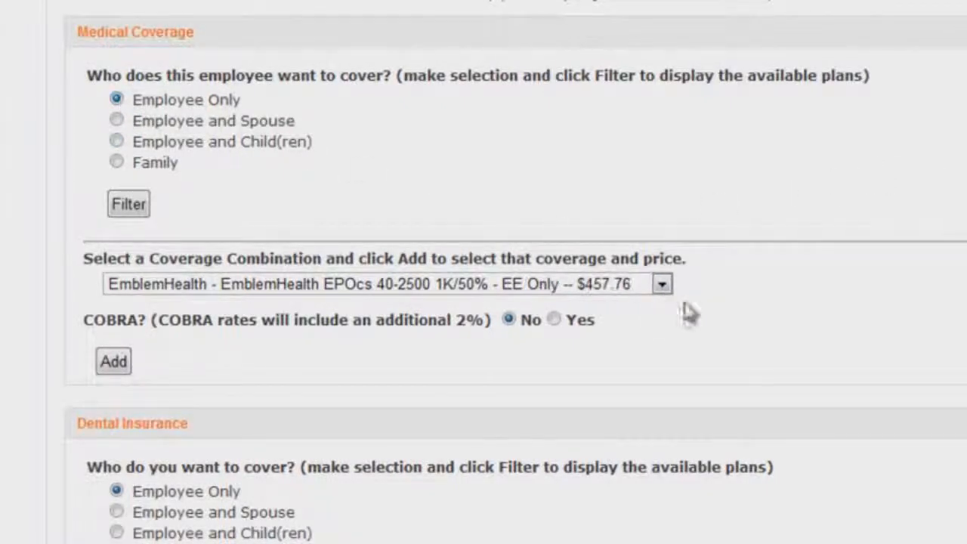
pyautogui.click(118, 141)
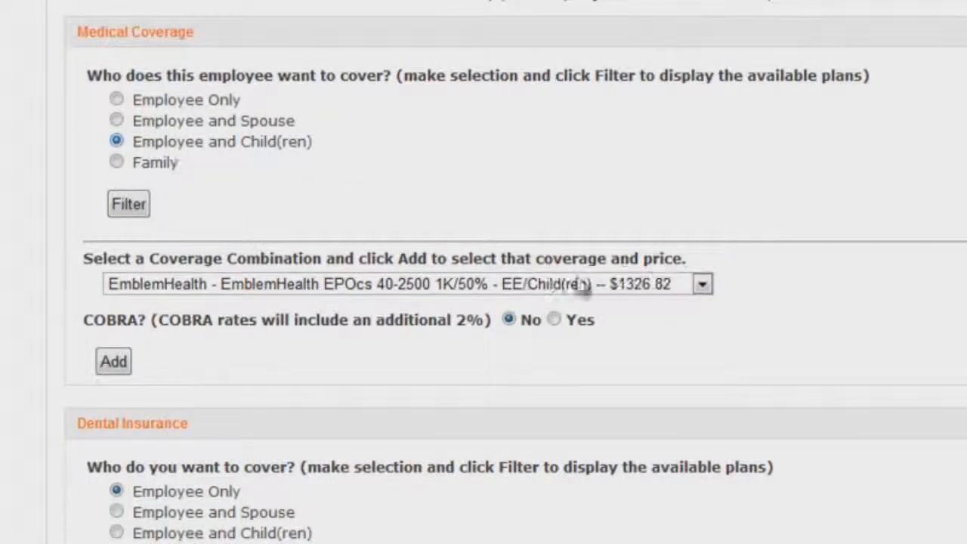
pyautogui.scroll(-3, 783, 246)
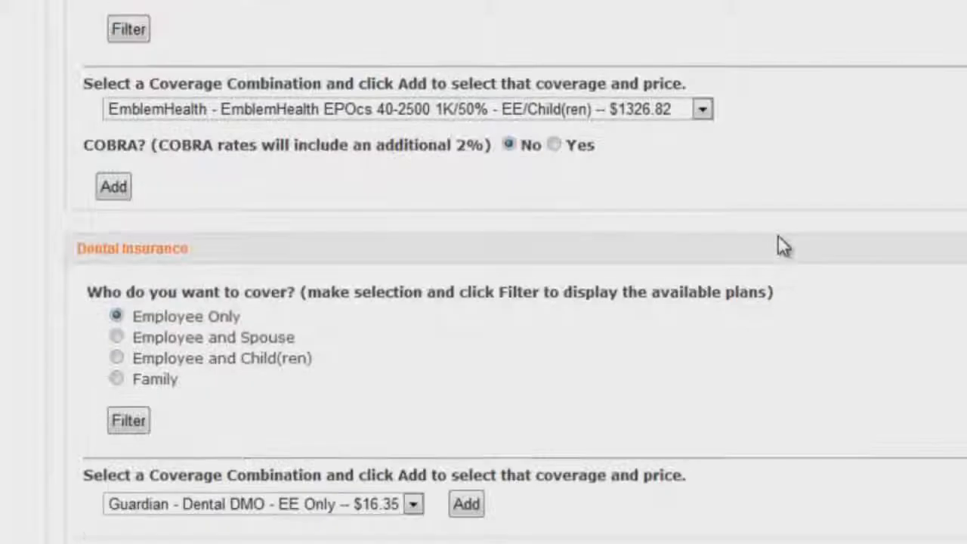
pyautogui.click(702, 109)
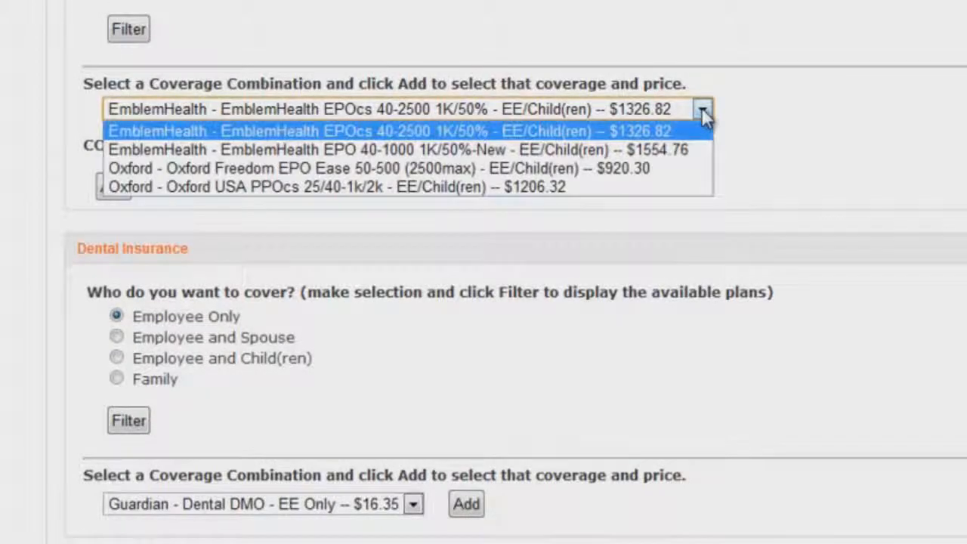
pyautogui.click(675, 155)
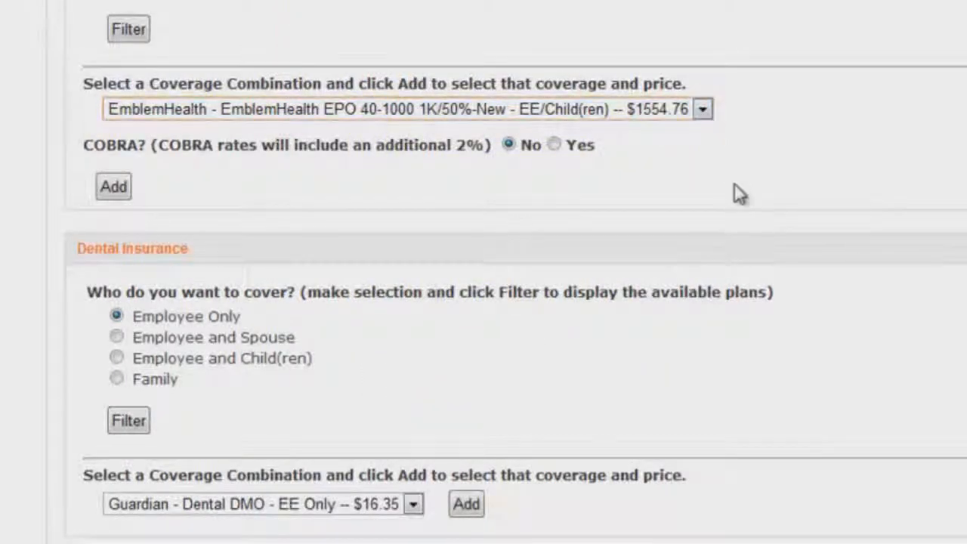
pyautogui.click(113, 188)
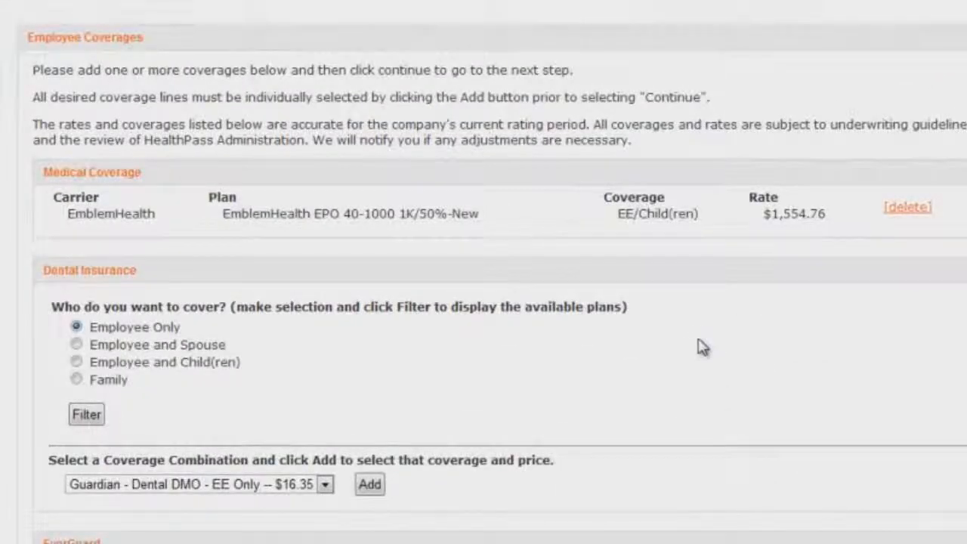
pyautogui.click(376, 499)
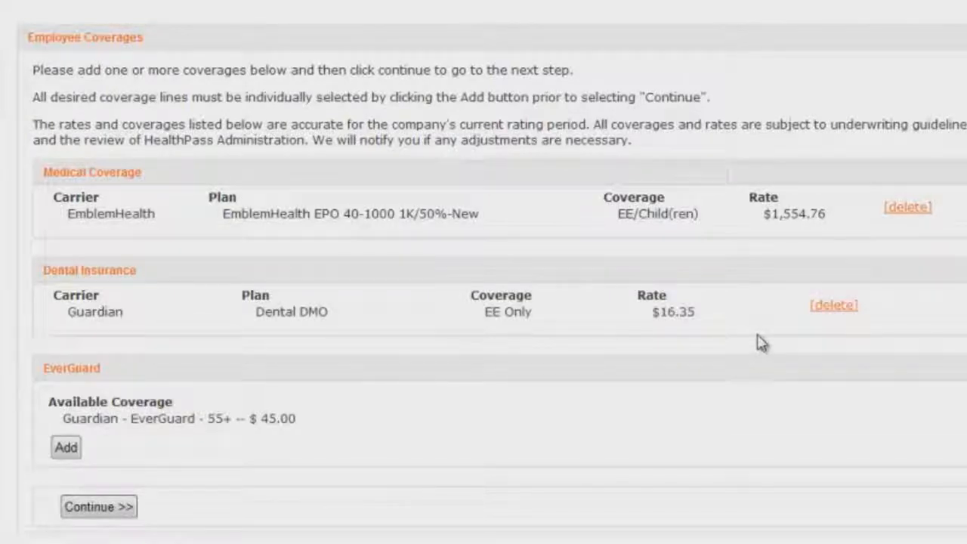
pyautogui.click(75, 452)
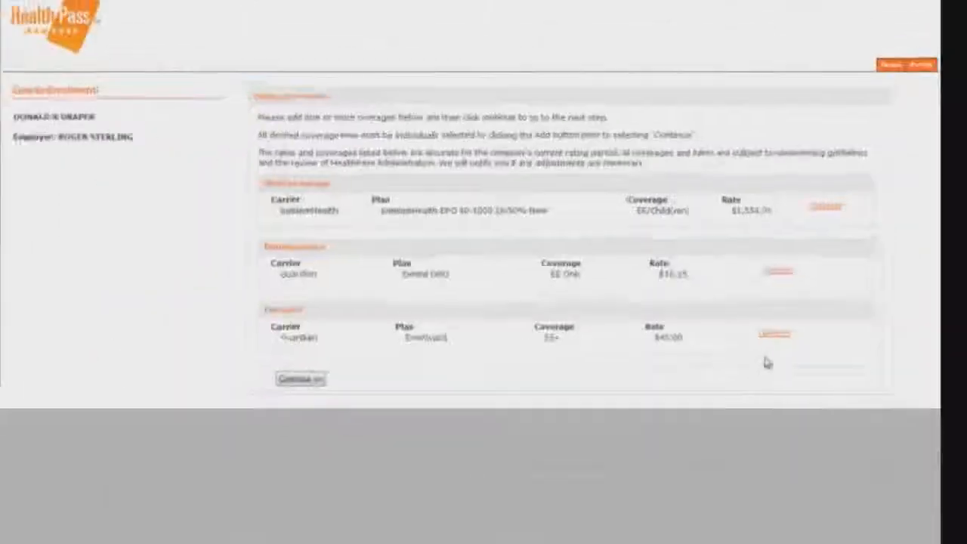
# Continue to the Online Enrollment Certification page, agree to the authorization, and submit the enrollment.
pyautogui.click(327, 368)
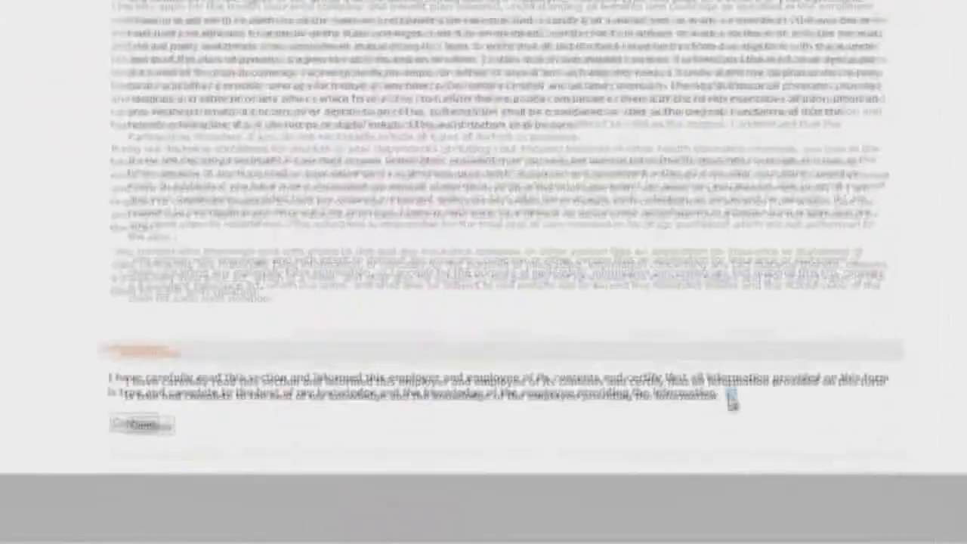
pyautogui.click(737, 436)
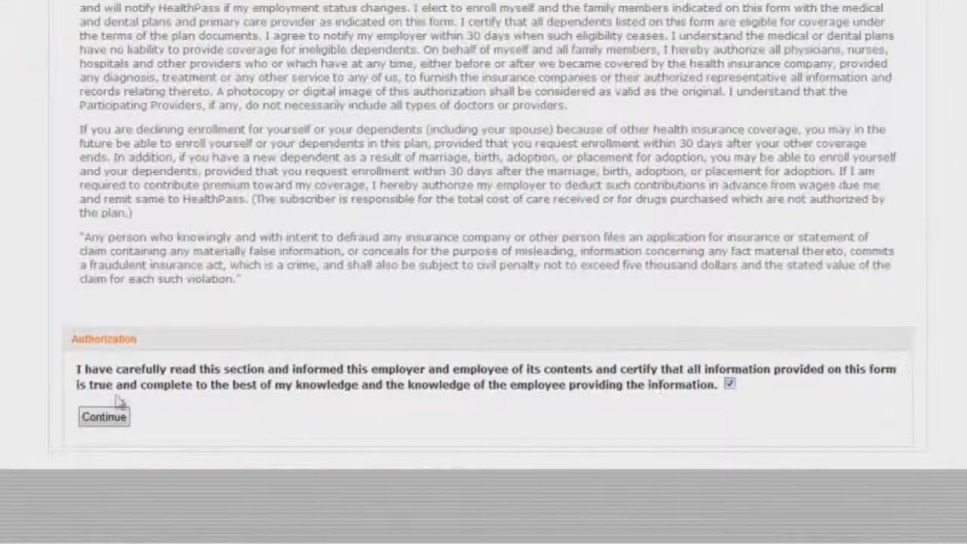
pyautogui.click(95, 417)
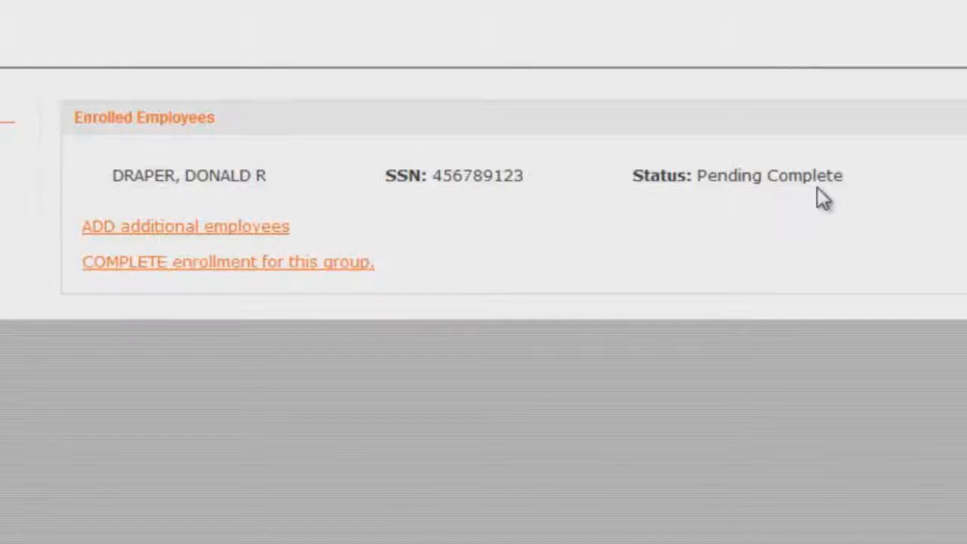
# Add another employee with their first name, middle initial, last name and SSN, then complete the group's enrollment.
pyautogui.click(198, 226)
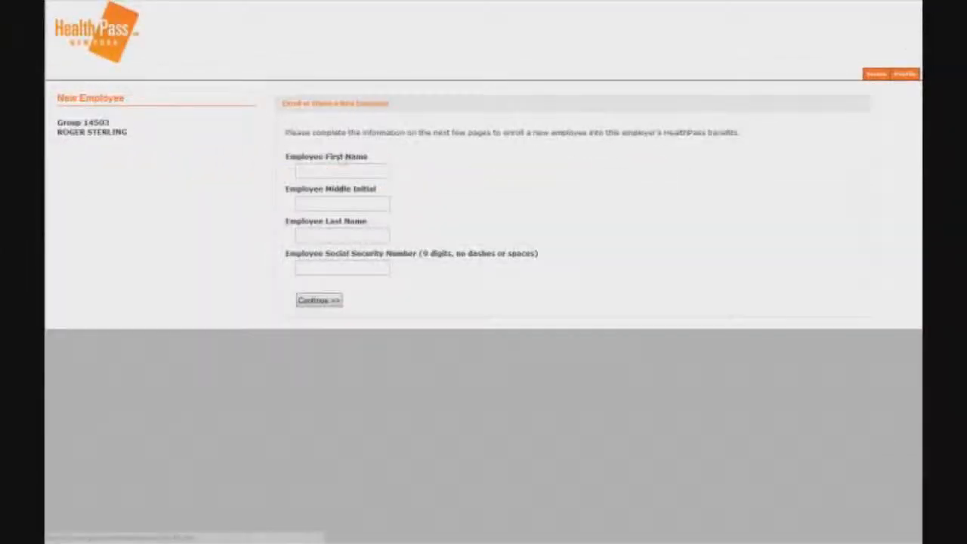
pyautogui.click(340, 172)
pyautogui.write('P')
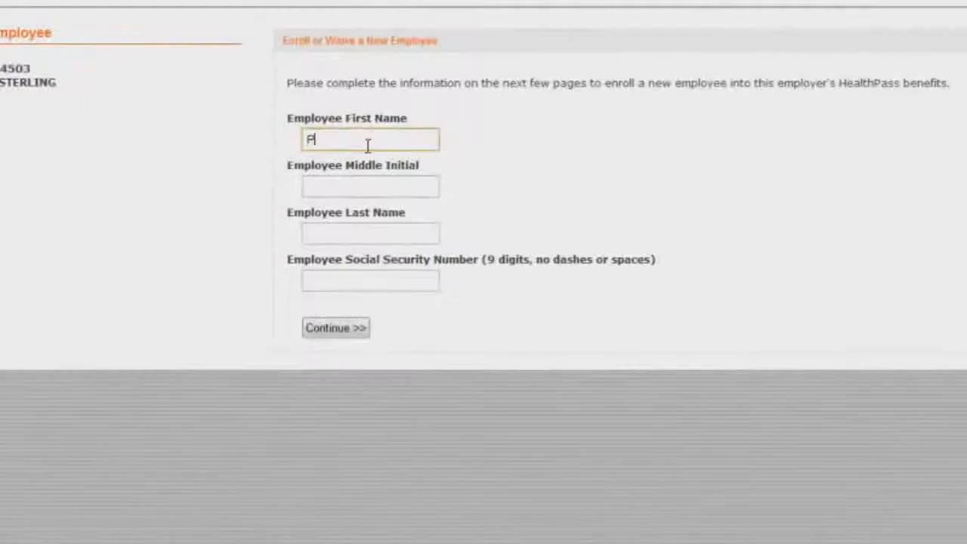
pyautogui.write('ete')
pyautogui.press('Tab')
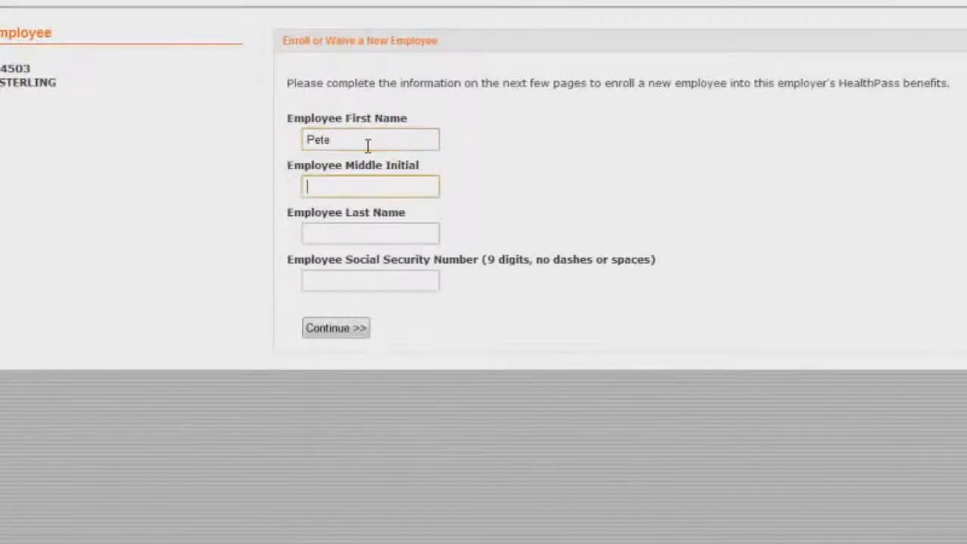
pyautogui.write('R')
pyautogui.press('Tab')
pyautogui.write('Campbell')
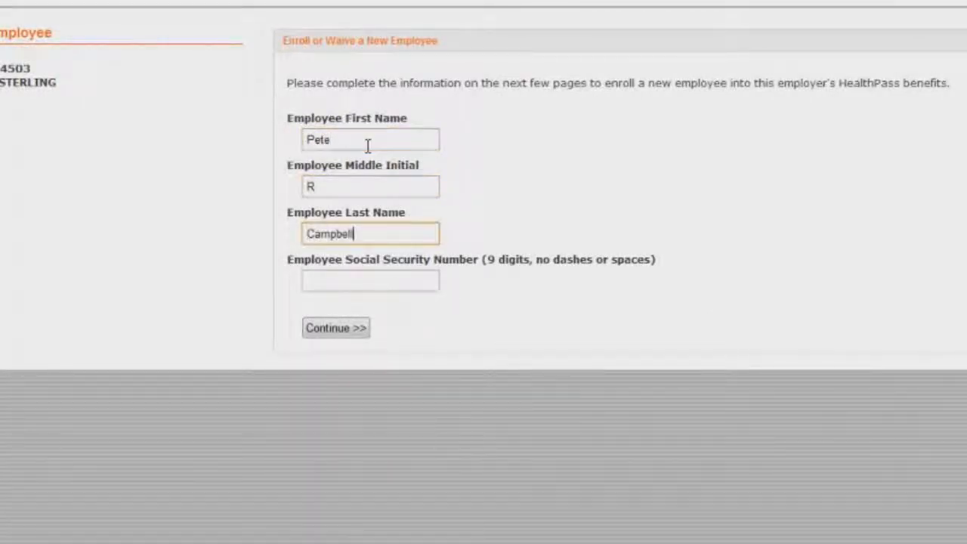
pyautogui.press('Tab')
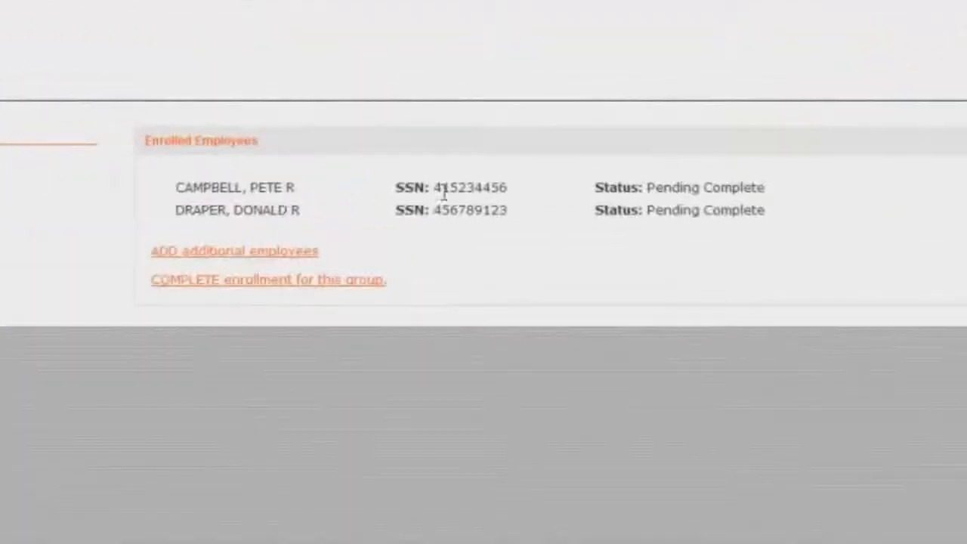
pyautogui.click(370, 280)
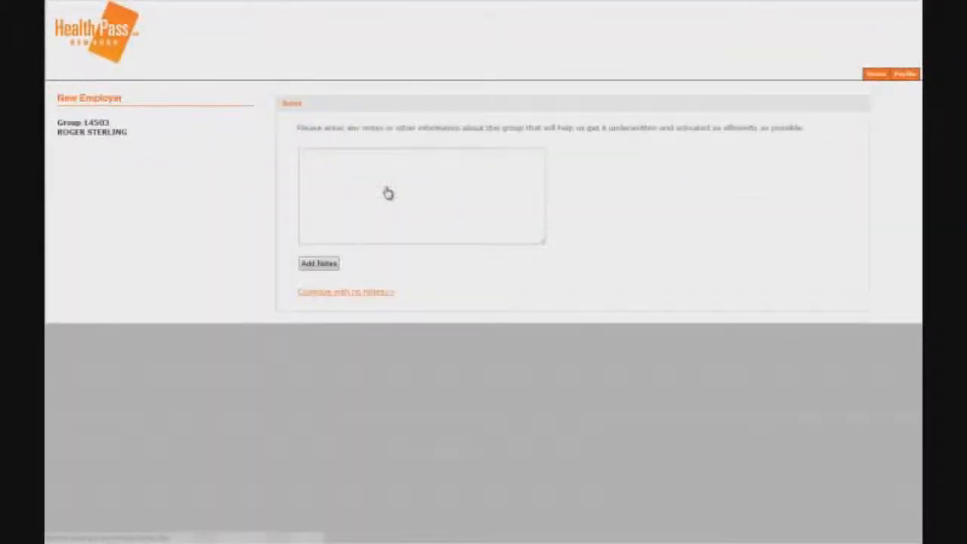
# Add the group note 'We will add more employees to this group when we get a chance. Thanks!'.
pyautogui.click(364, 161)
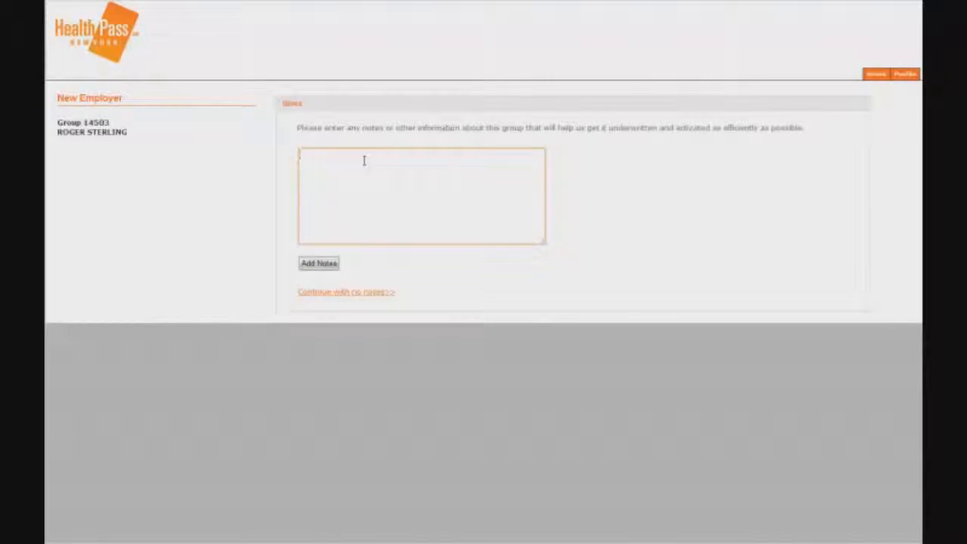
pyautogui.write('We will a')
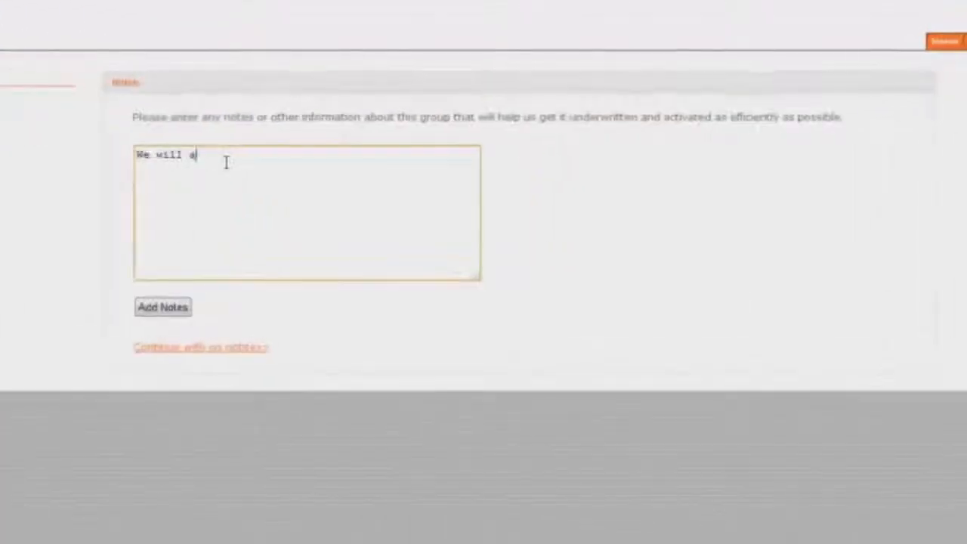
pyautogui.write('dd more emp')
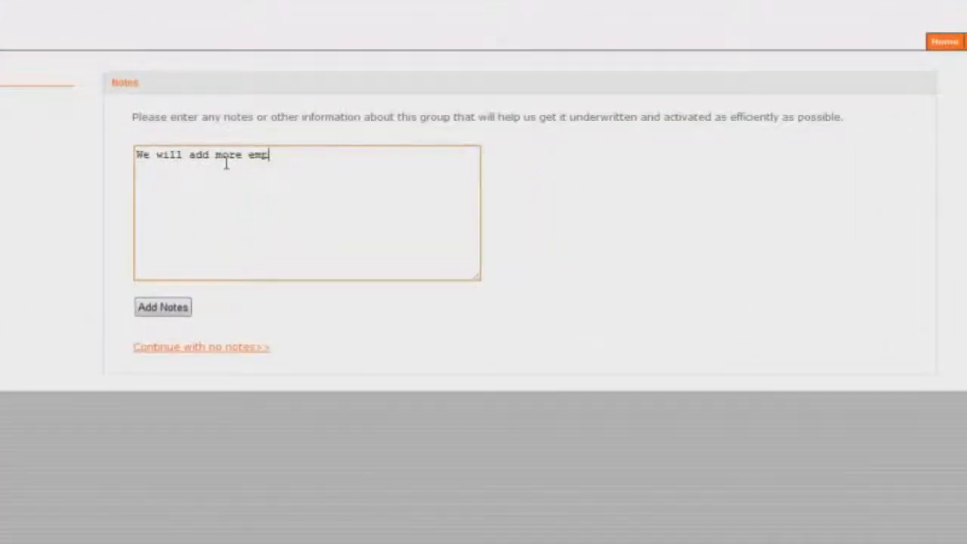
pyautogui.write('loyees to this gr')
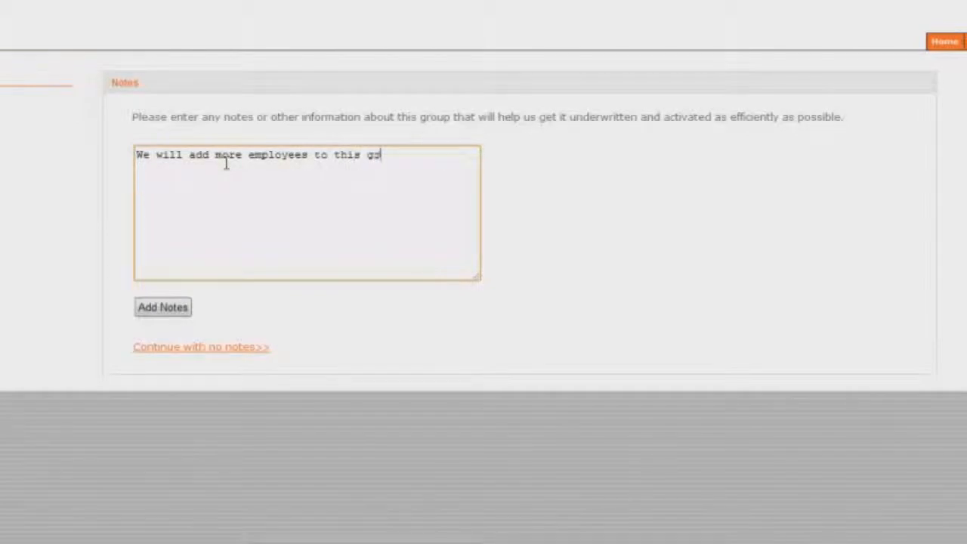
pyautogui.write('oup when we get a chance.')
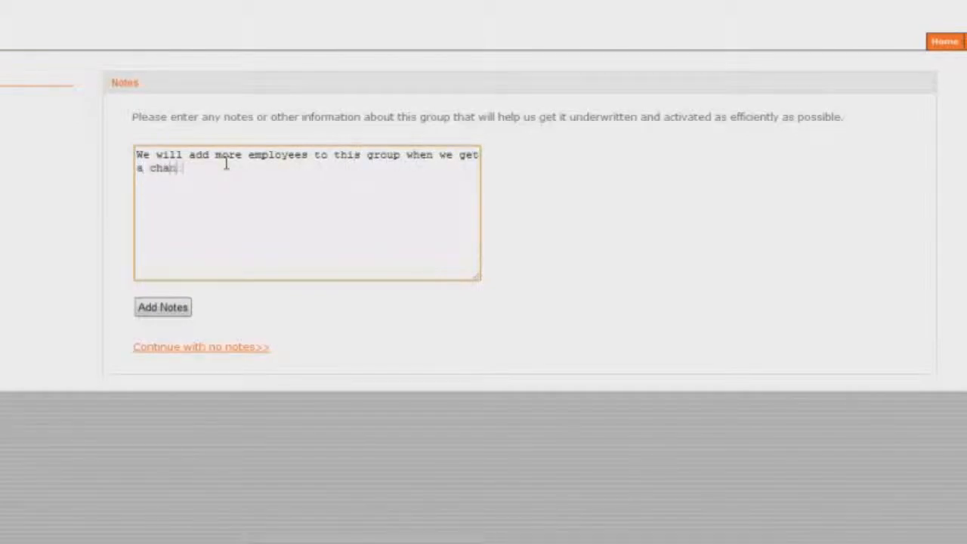
pyautogui.write('  Thanks!')
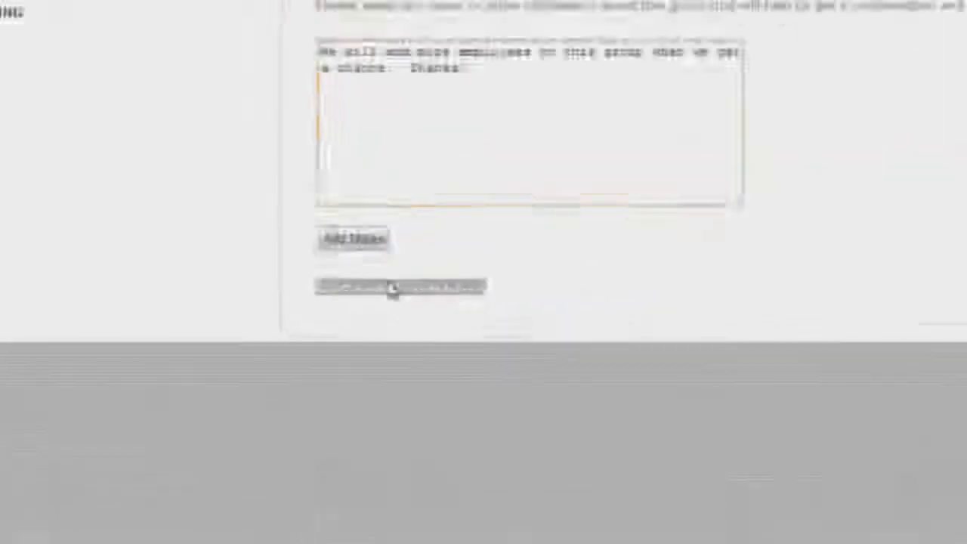
pyautogui.click(409, 198)
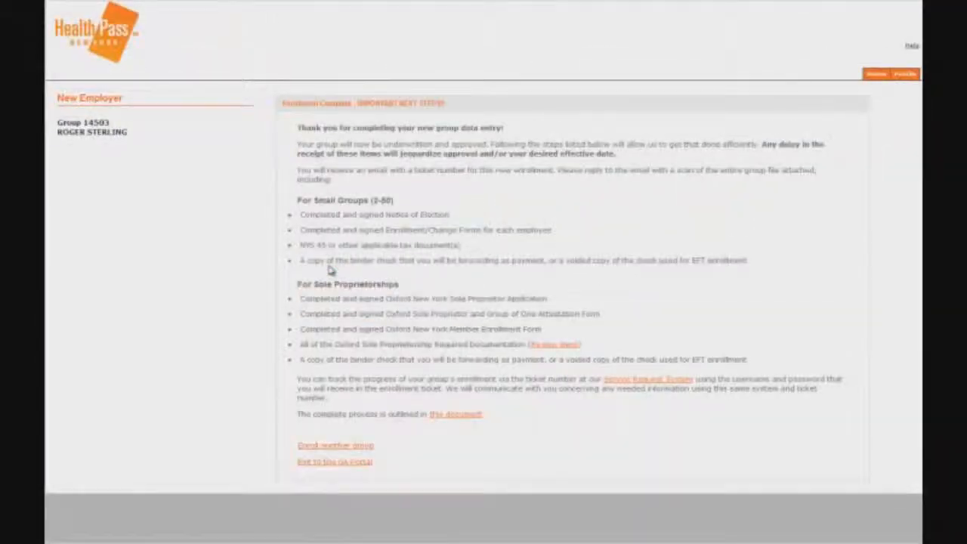